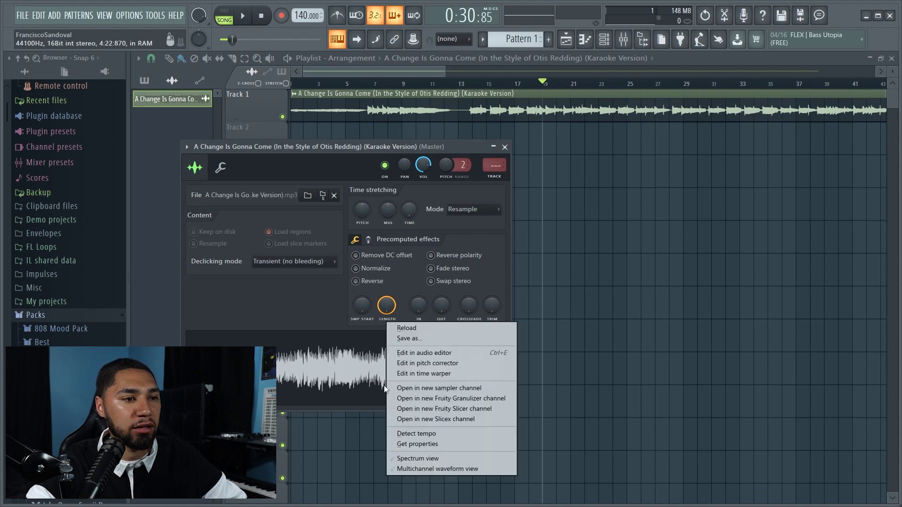
Step: Detect the song's tempo, accept the estimated 58.432 BPM, apply it to the project and play the song
click(436, 435)
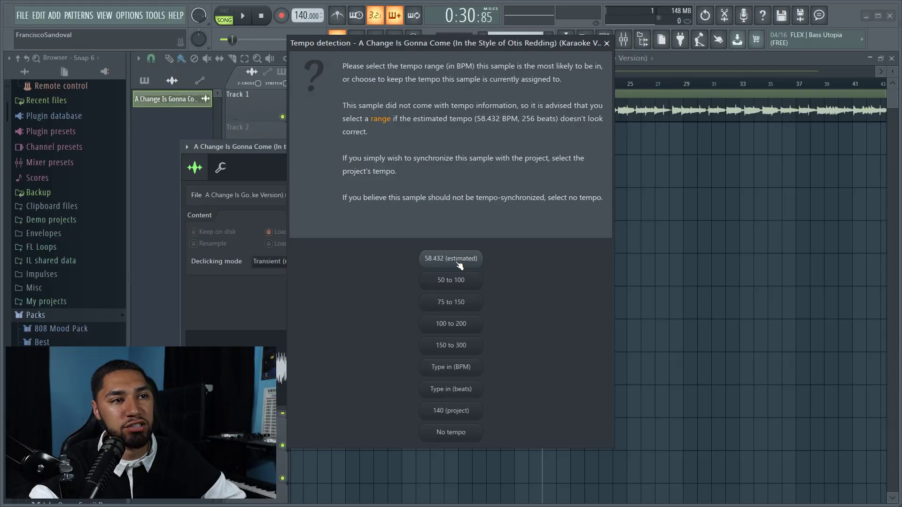
click(459, 266)
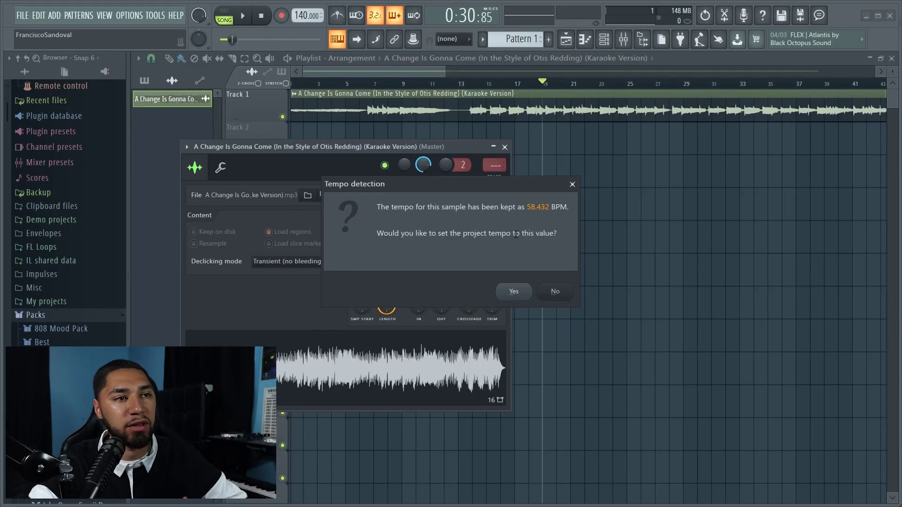
click(514, 291)
drag(445, 71, 337, 73)
key(space)
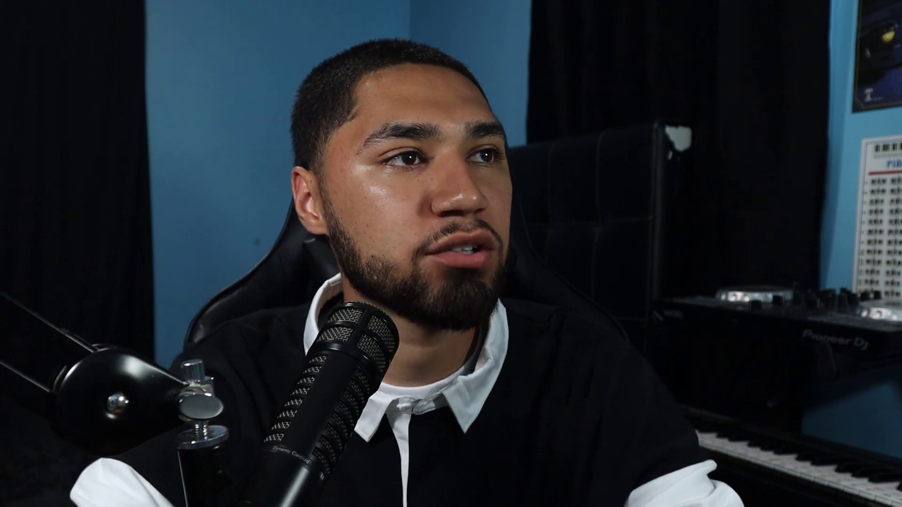
Step: Lower the project tempo to 51 BPM, turn on the metronome and play the song from bar 3 to check the timing
right_click(314, 16)
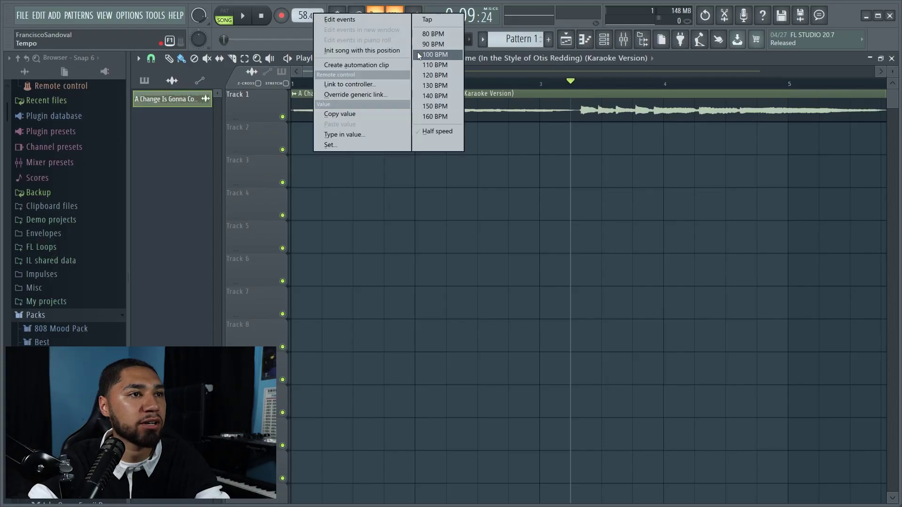
click(421, 35)
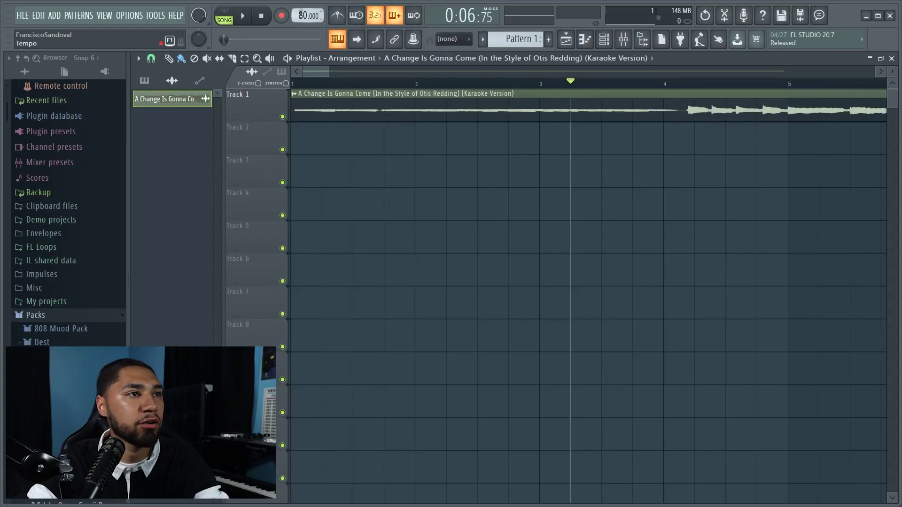
drag(308, 15, 308, 21)
click(242, 16)
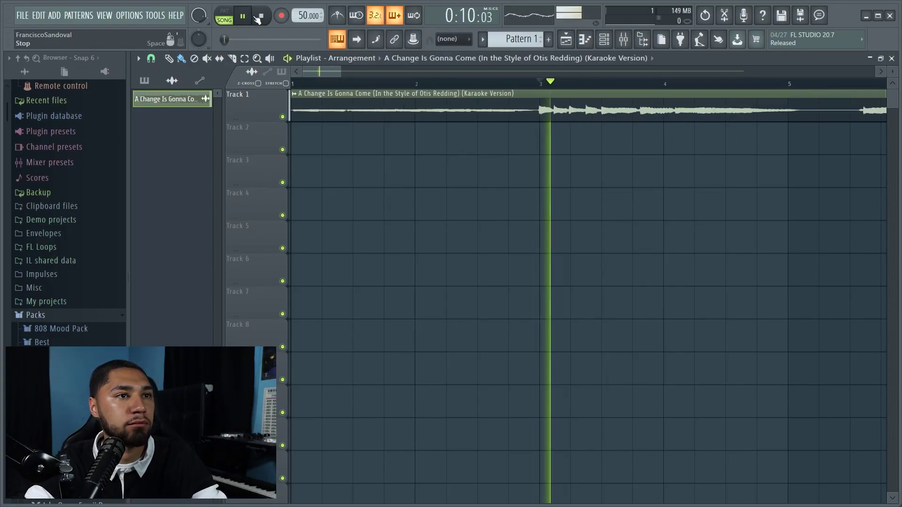
click(258, 18)
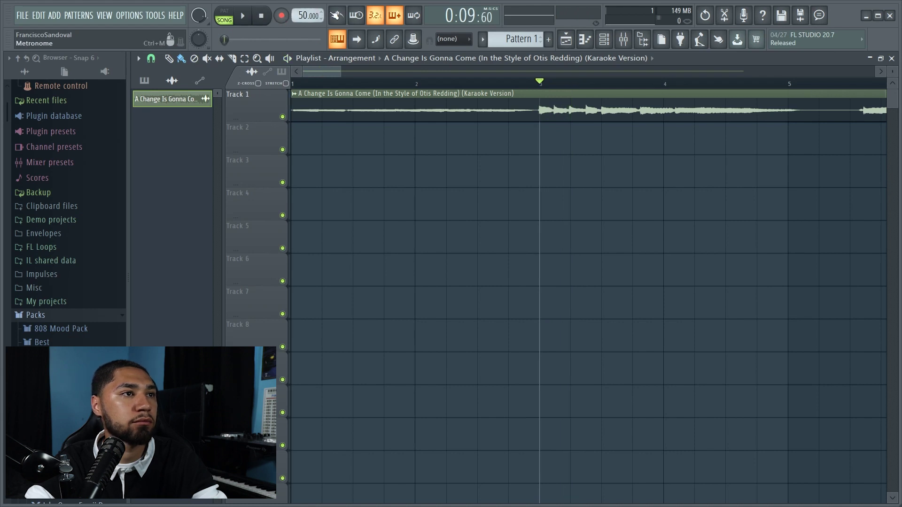
click(242, 17)
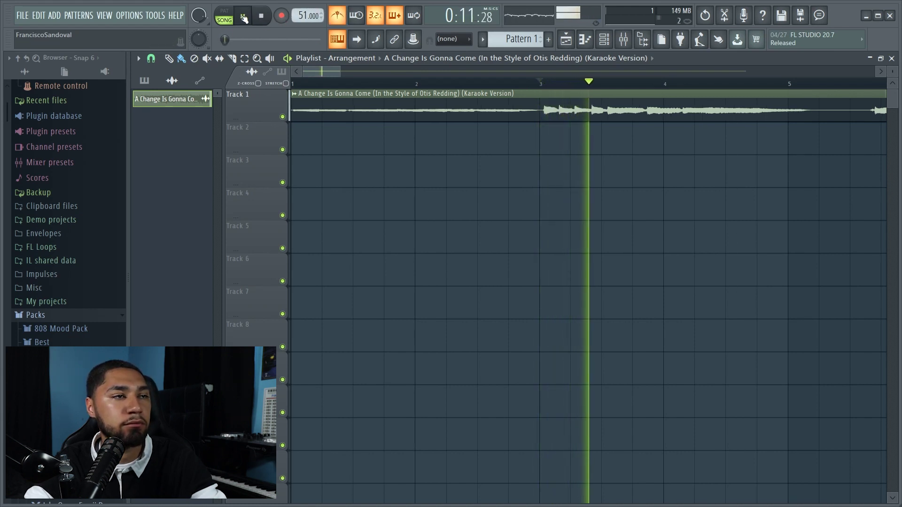
click(263, 17)
Step: Change the playlist snapping and shift the song clip on Track 1 so its first note starts on bar 3, checking by playback
drag(340, 71, 319, 71)
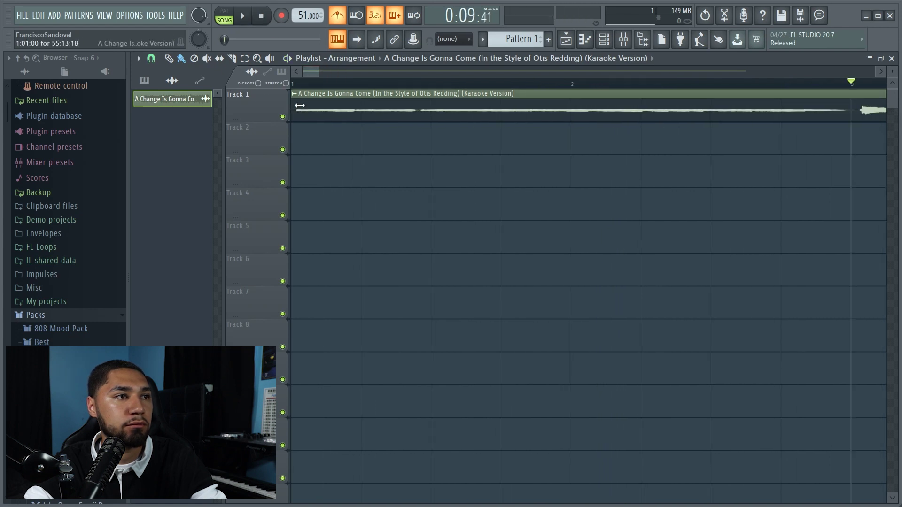
click(150, 58)
click(155, 109)
drag(307, 72, 381, 75)
key(space)
Step: Shift the song clip so the phrase after the pause starts on bar 6, and play it against the metronome
click(566, 83)
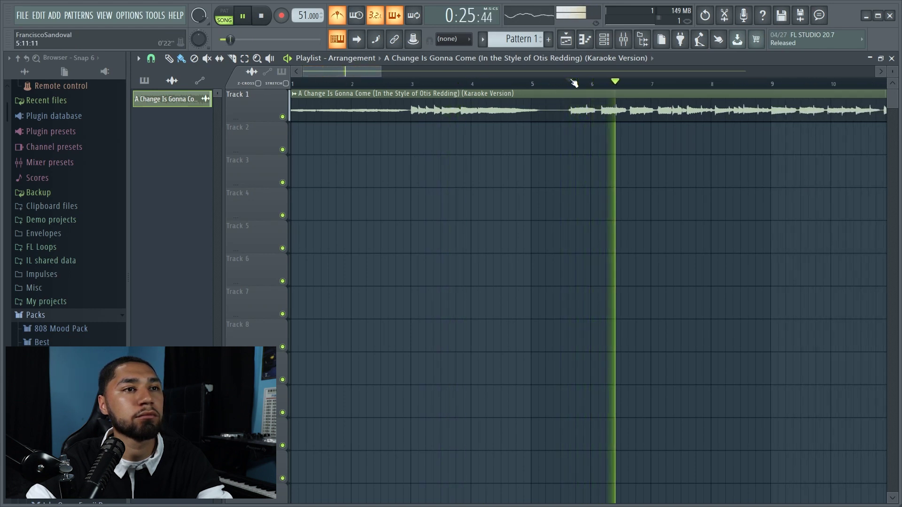
drag(302, 70, 348, 77)
key(space)
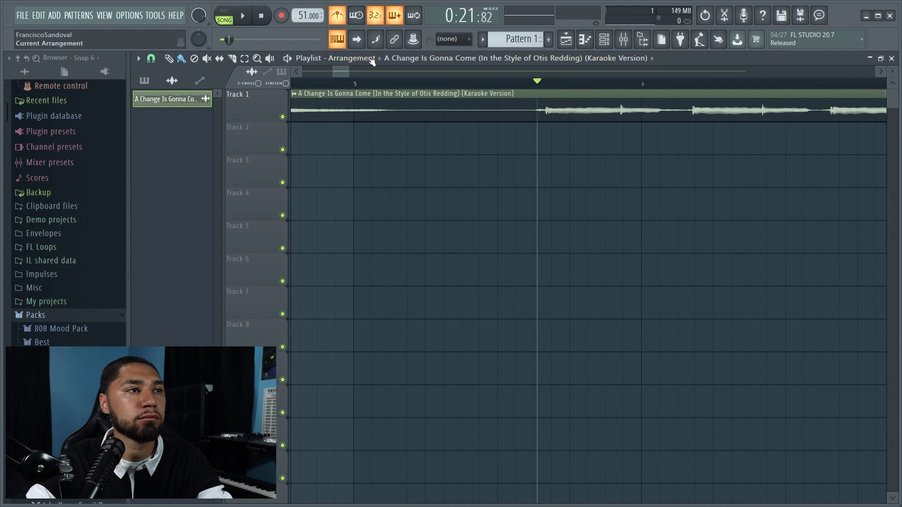
click(252, 19)
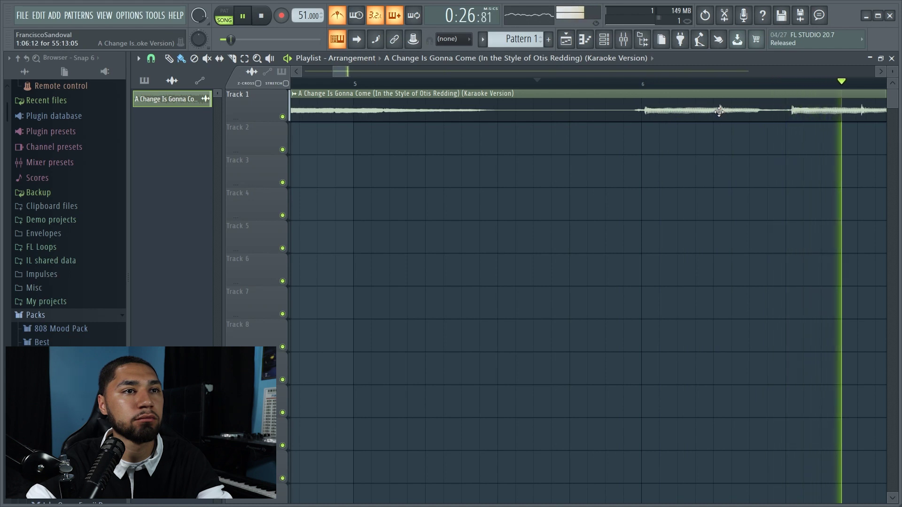
click(656, 86)
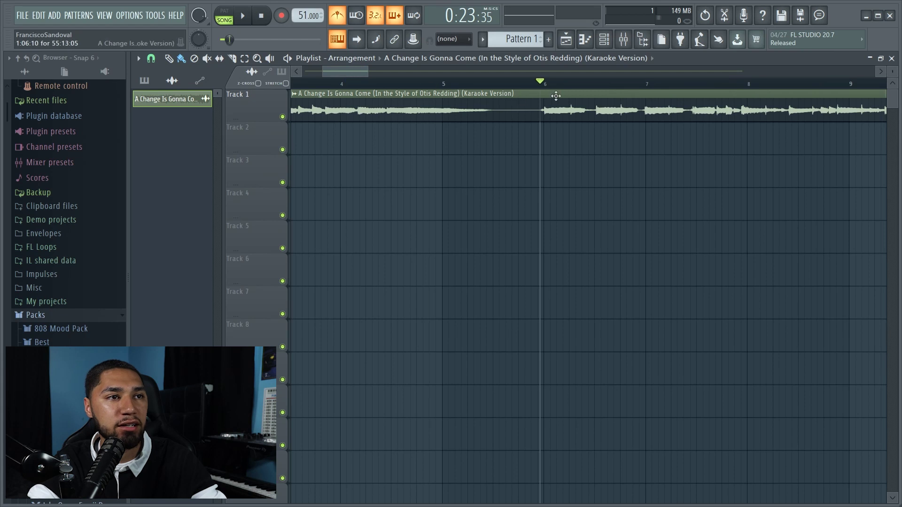
Step: Play the song closely around bar 6 to check the phrase's start against the metronome
scroll(324, 73, up, 3)
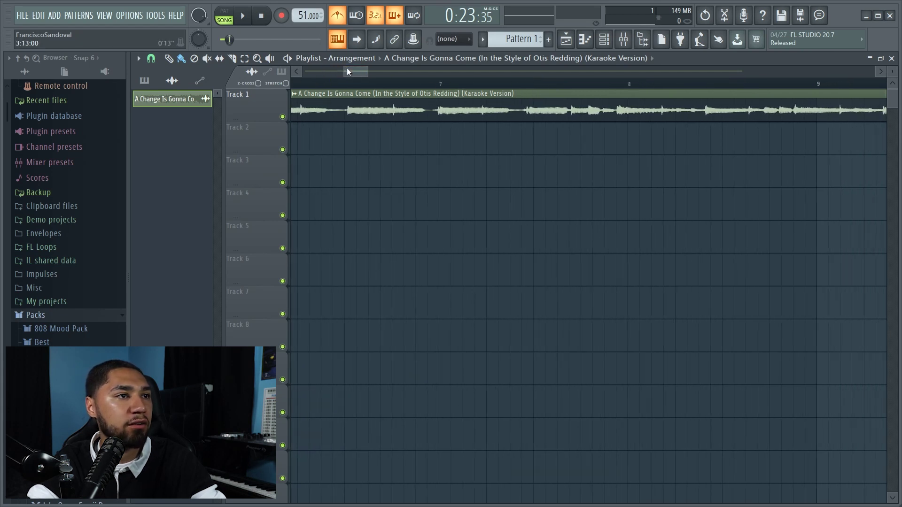
scroll(353, 72, up, 2)
key(space)
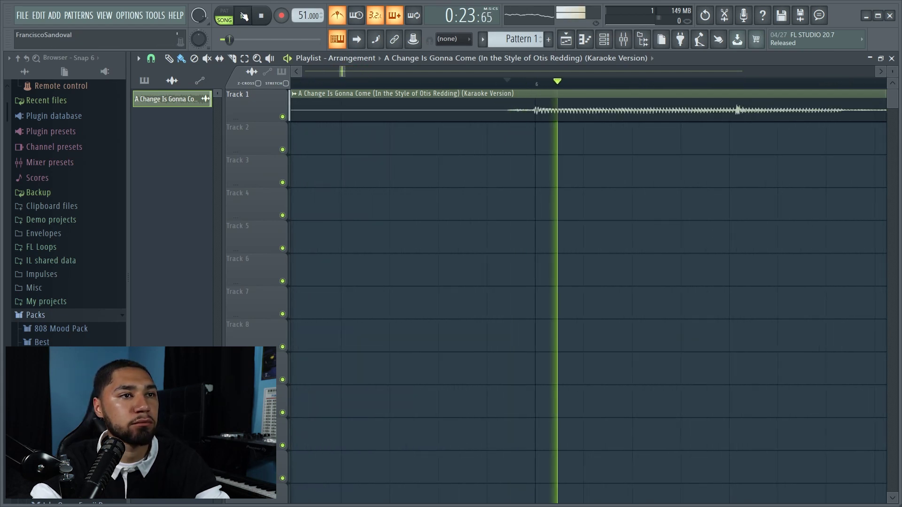
drag(345, 71, 370, 71)
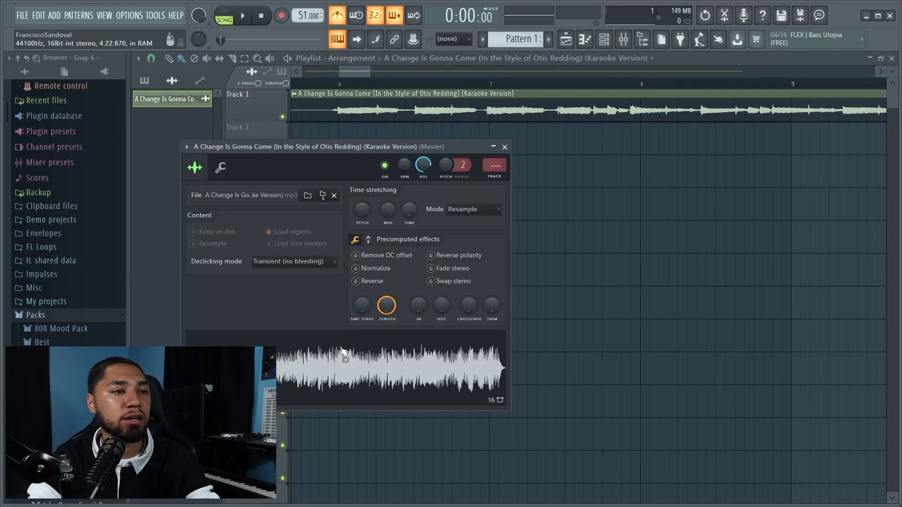
Step: Open the song's sample in the Edison audio editor and locate the passage around 1:31
right_click(368, 368)
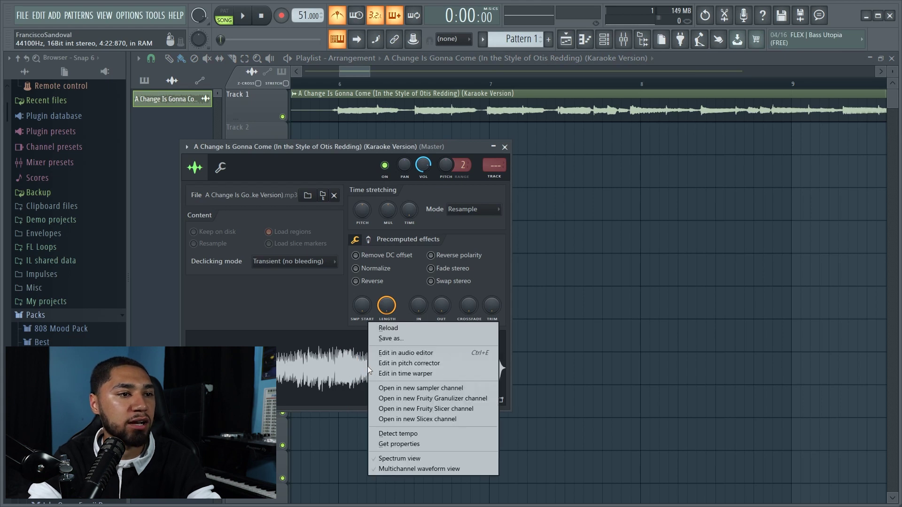
click(424, 354)
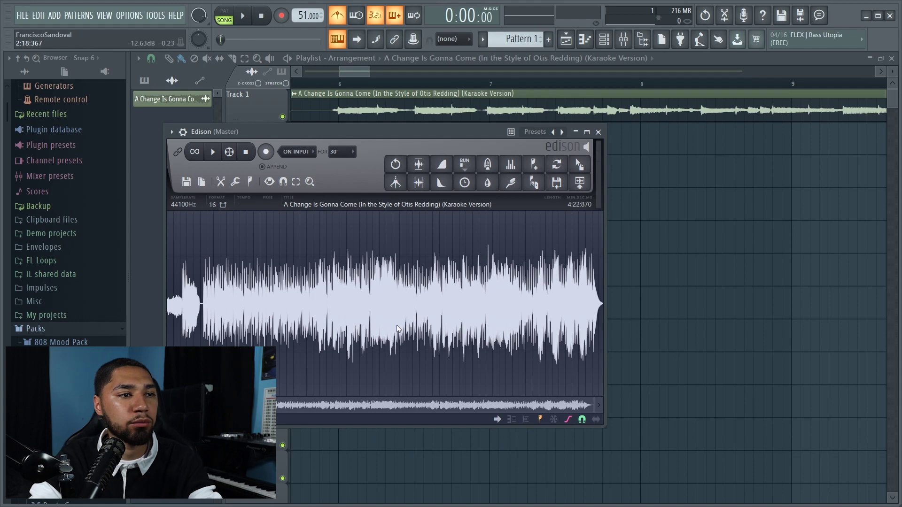
drag(323, 286, 299, 291)
scroll(295, 291, up, 4)
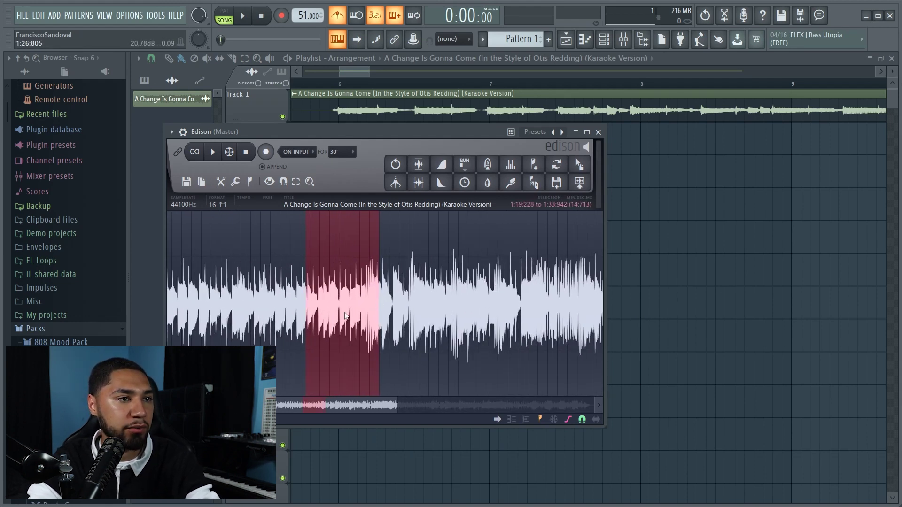
click(367, 288)
scroll(366, 298, up, 8)
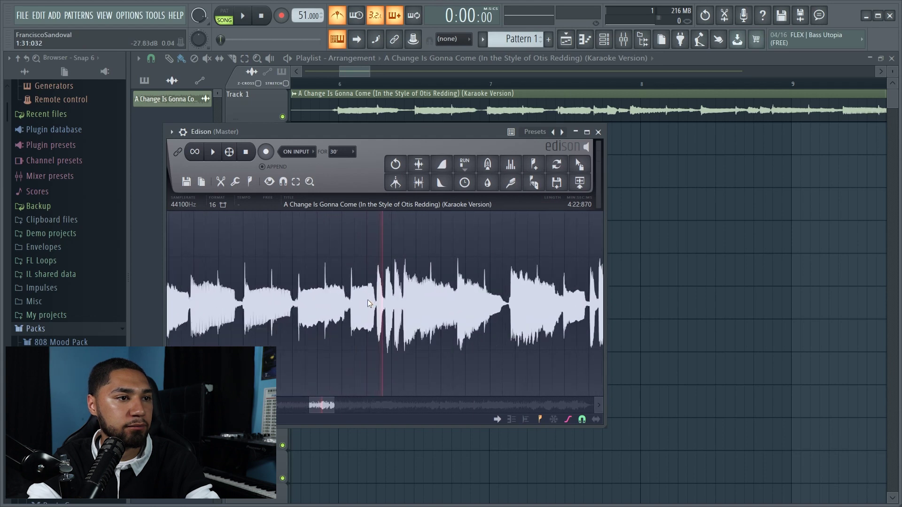
Step: Select the phrase from 1:31.411 to 1:40.037, play it looped and send the selection to the playlist as an audio clip
drag(390, 302, 597, 300)
click(212, 151)
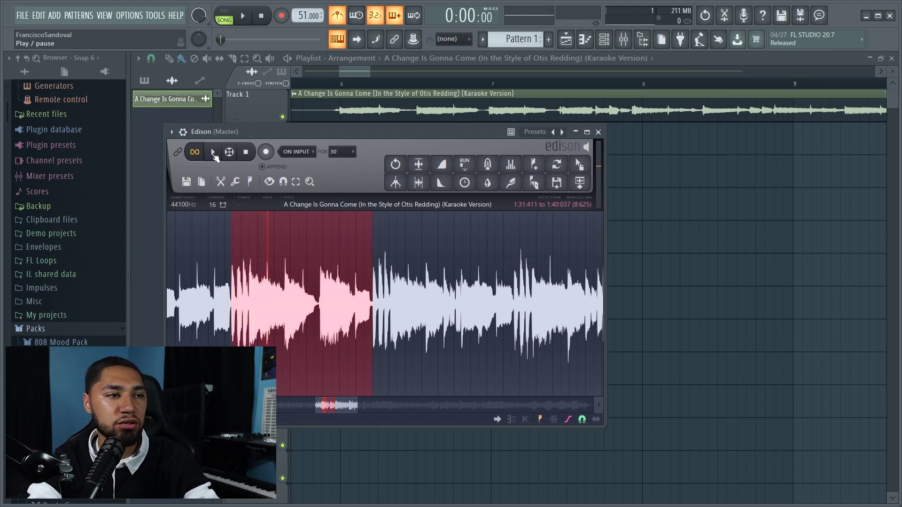
scroll(323, 289, up, 2)
scroll(339, 295, down, 1)
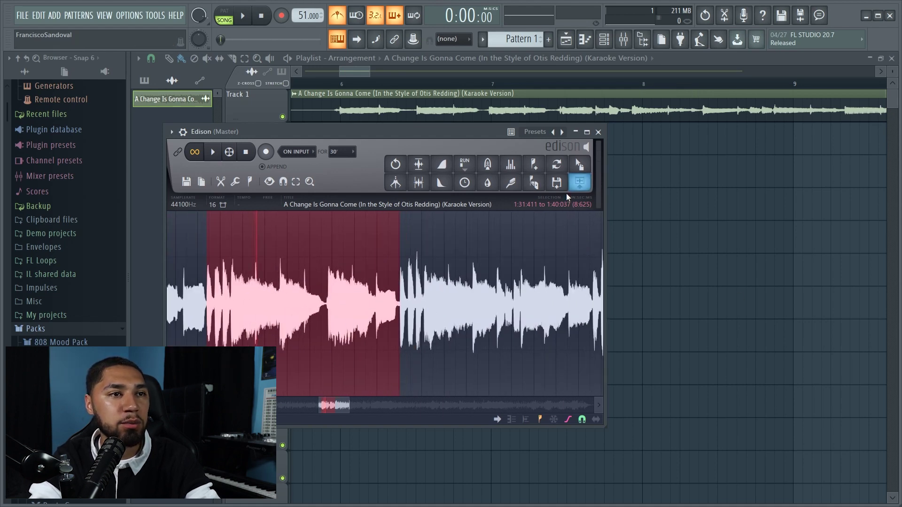
click(585, 184)
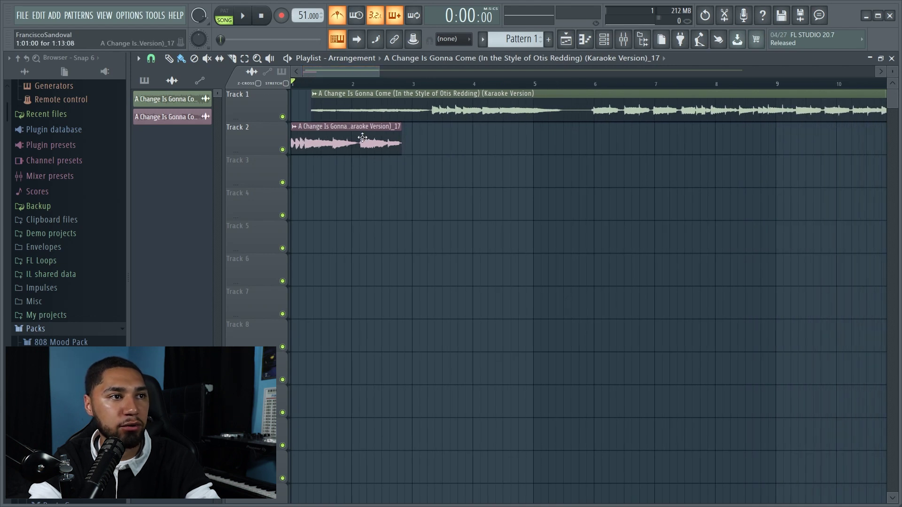
Step: Remove the full song from Track 1, time-stretch the phrase clip on Track 2 to fill exactly two bars and play it
double_click(328, 141)
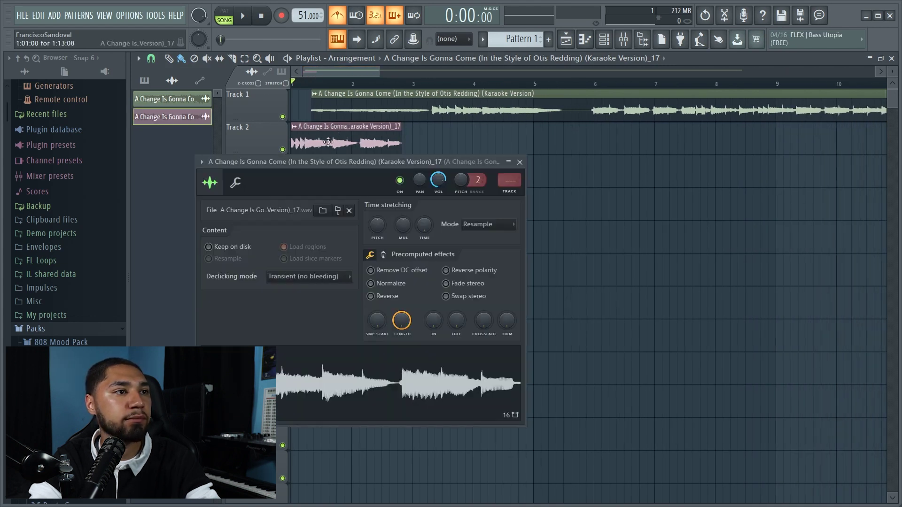
click(508, 161)
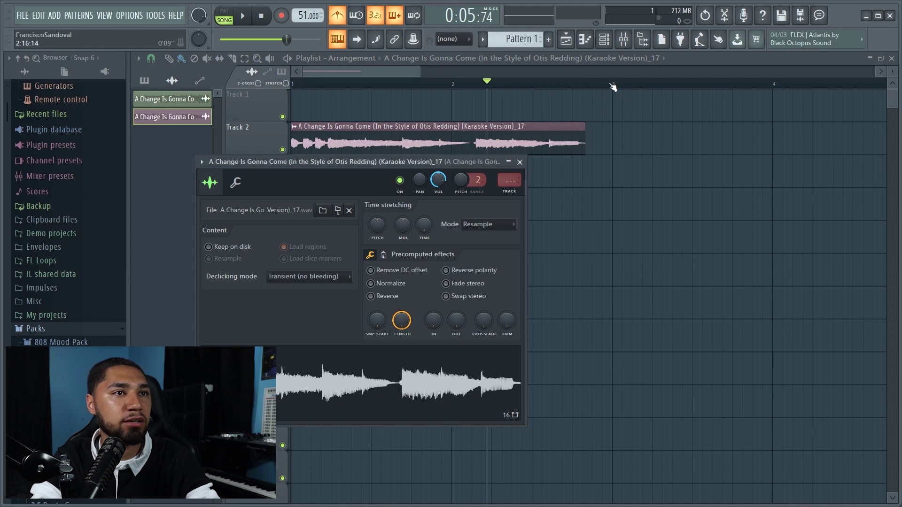
drag(424, 225, 424, 209)
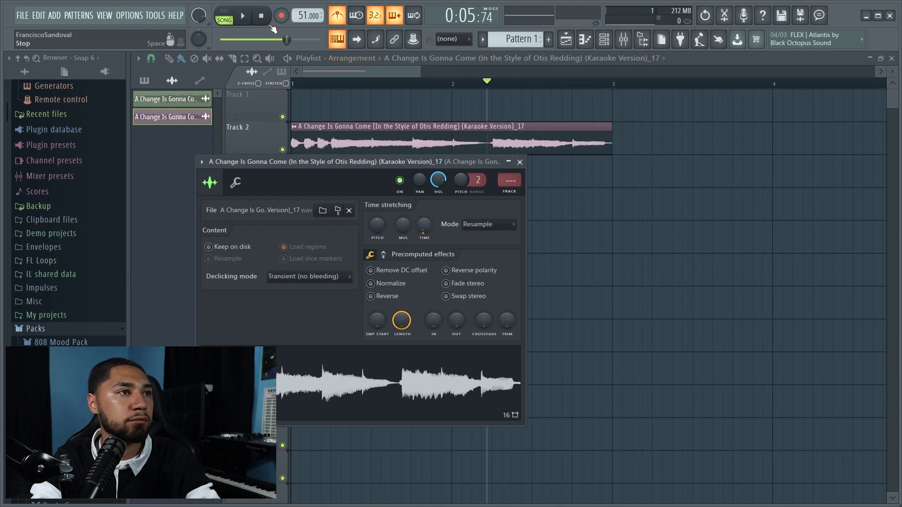
click(243, 17)
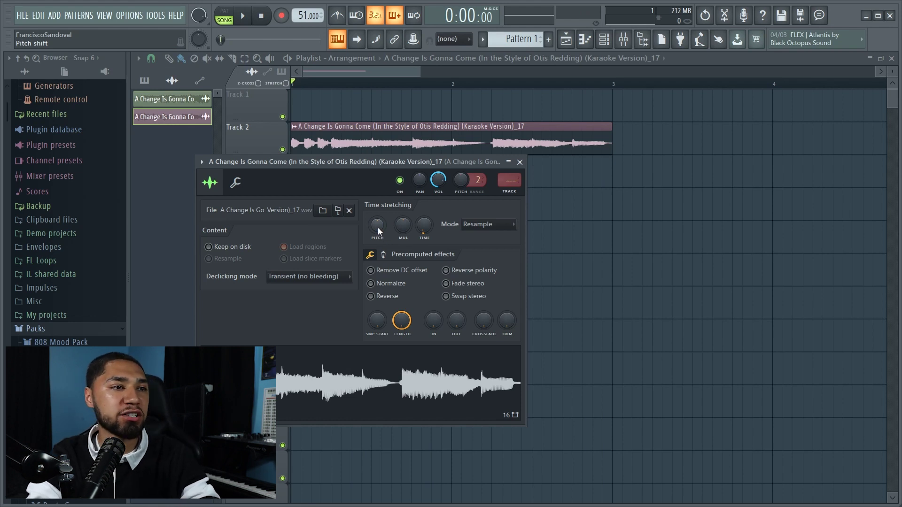
Step: Raise the phrase clip's time-stretching pitch with the stretch mode on Auto, and play the pitched clip
scroll(376, 224, up, 1)
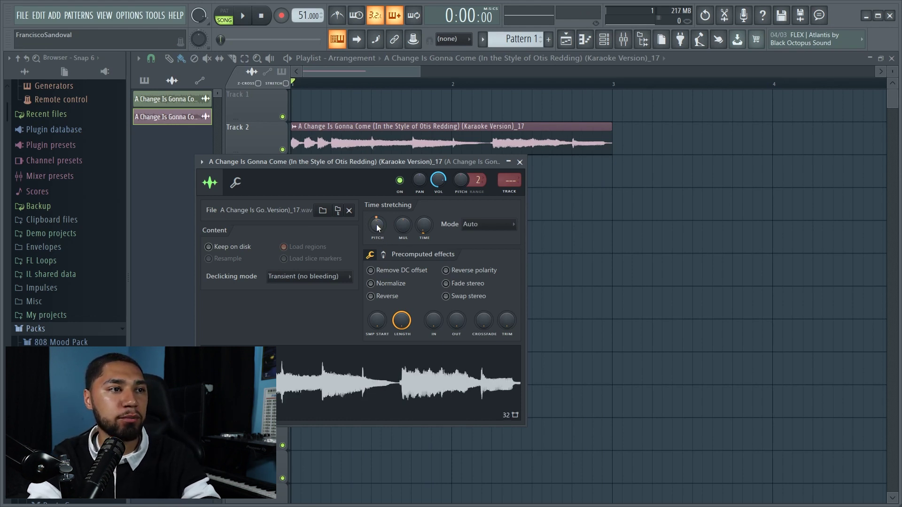
right_click(377, 227)
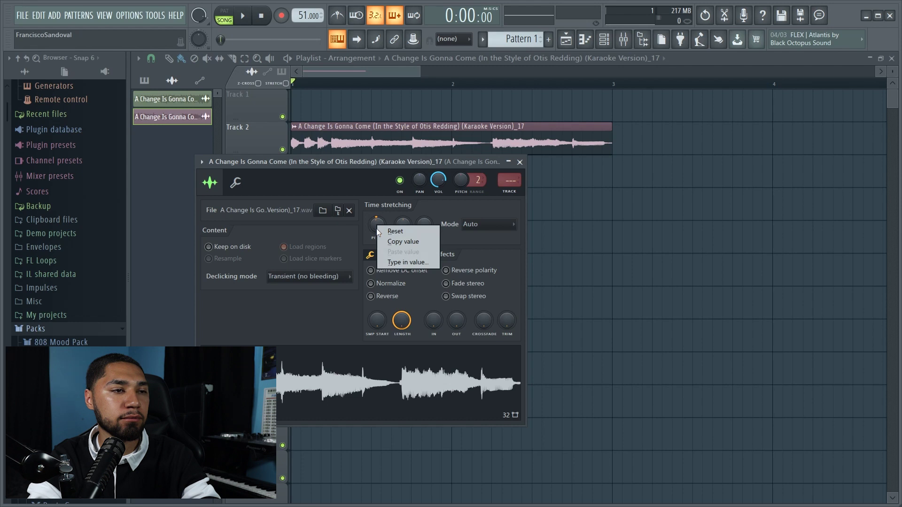
click(393, 263)
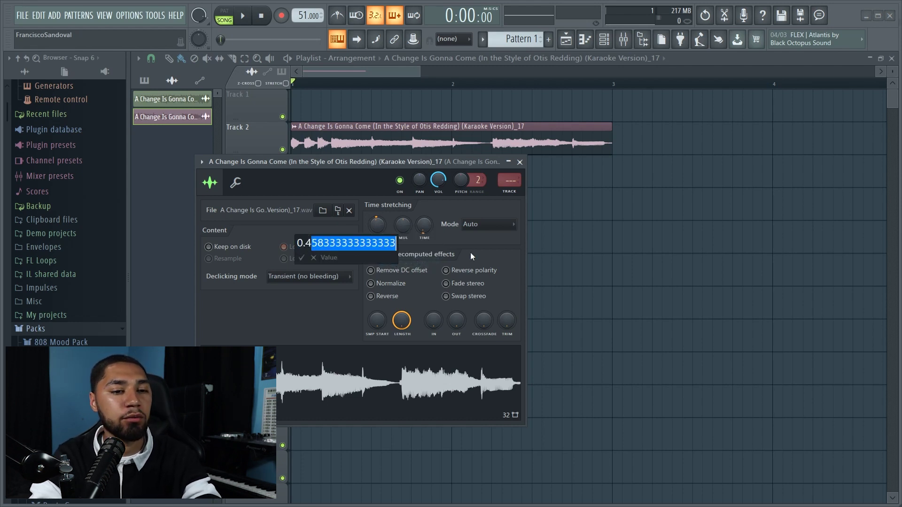
click(370, 105)
key(space)
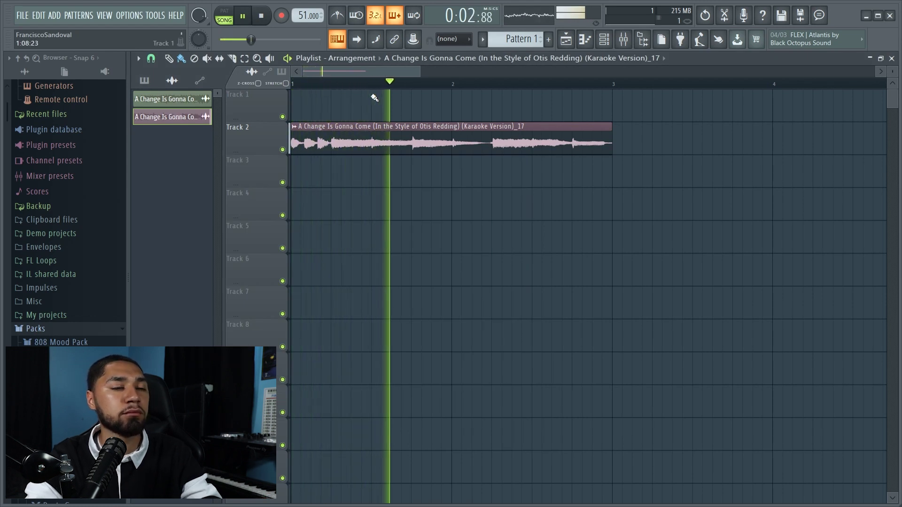
key(space)
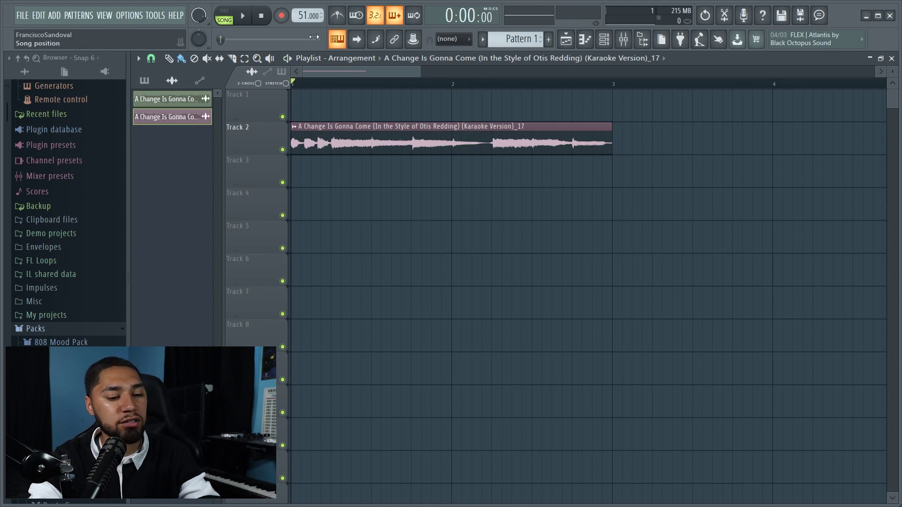
Step: Set the project tempo to 80 BPM, restretch all channels and play the phrase clip
right_click(300, 10)
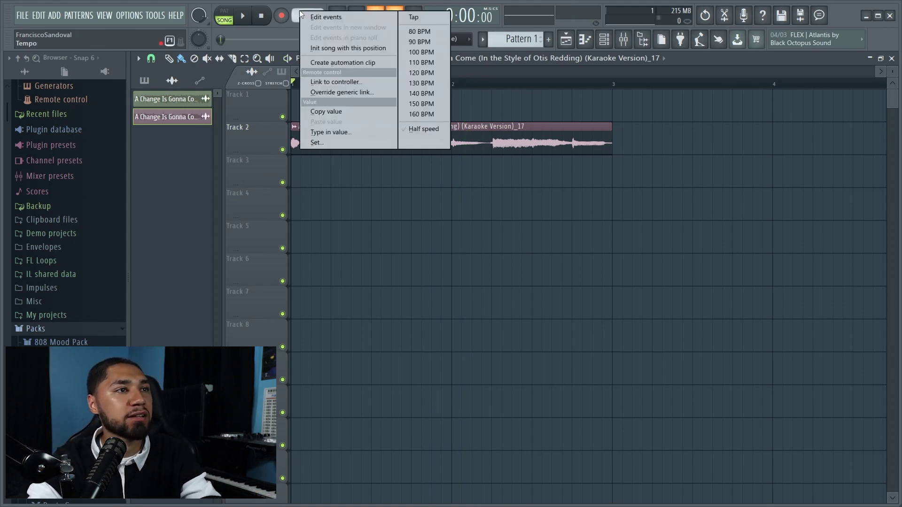
click(435, 32)
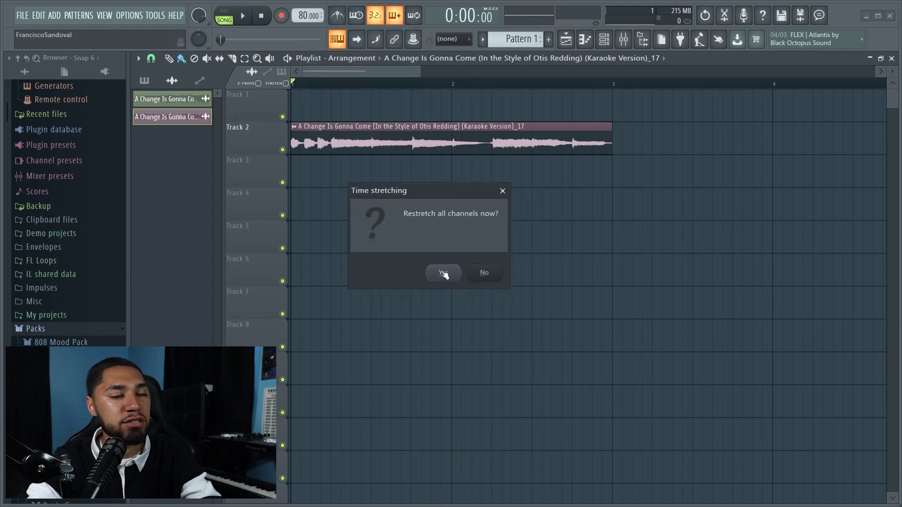
click(443, 274)
click(243, 15)
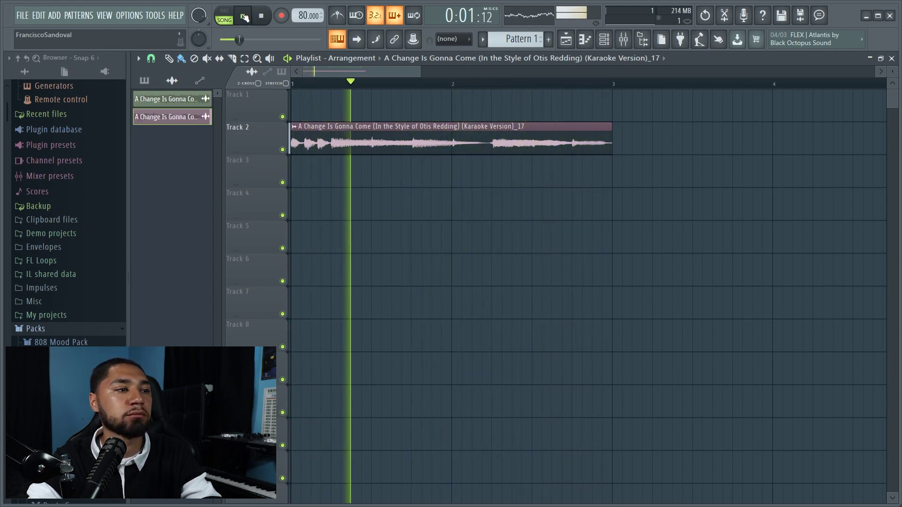
Step: Stop playback and load Fruity Parametric EQ 2 into the first effect slot of mixer Insert 1
key(space)
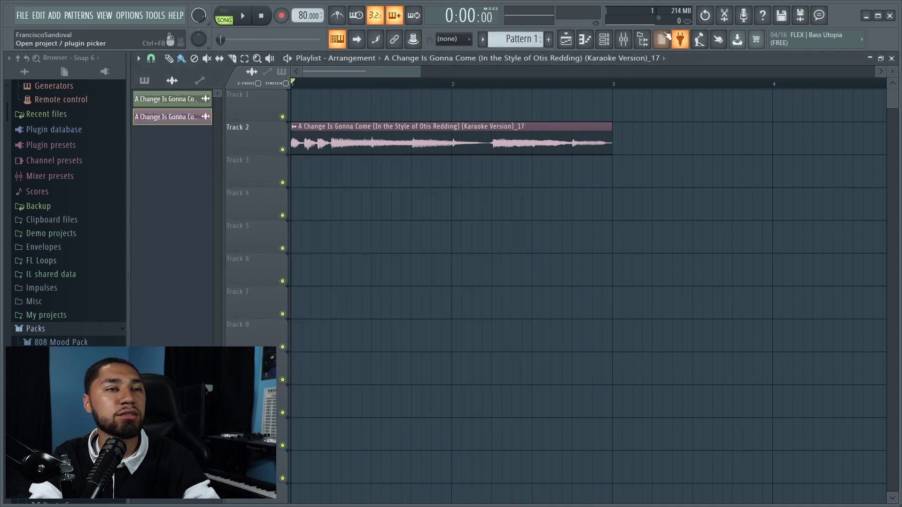
click(629, 42)
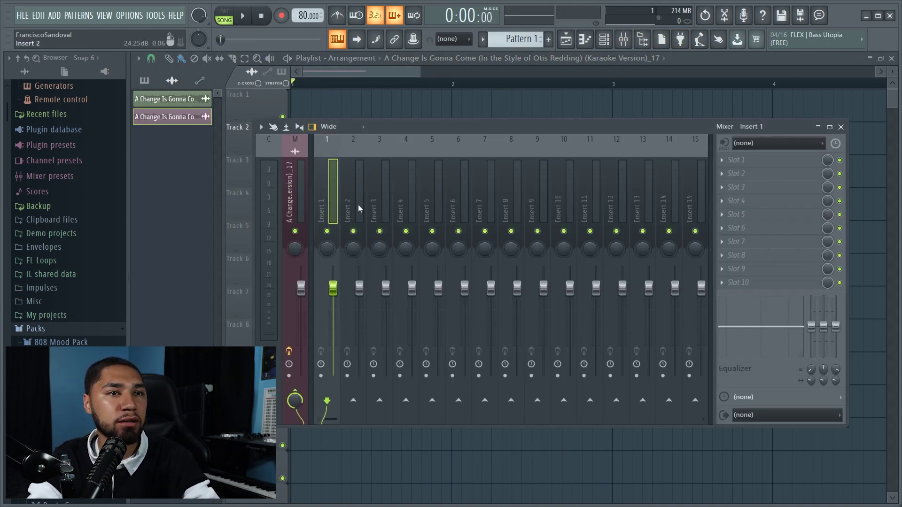
click(739, 165)
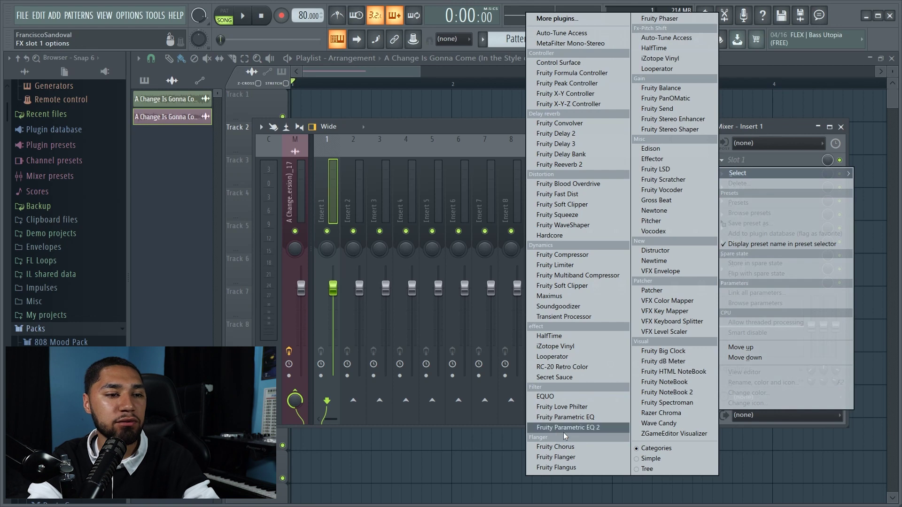
click(593, 428)
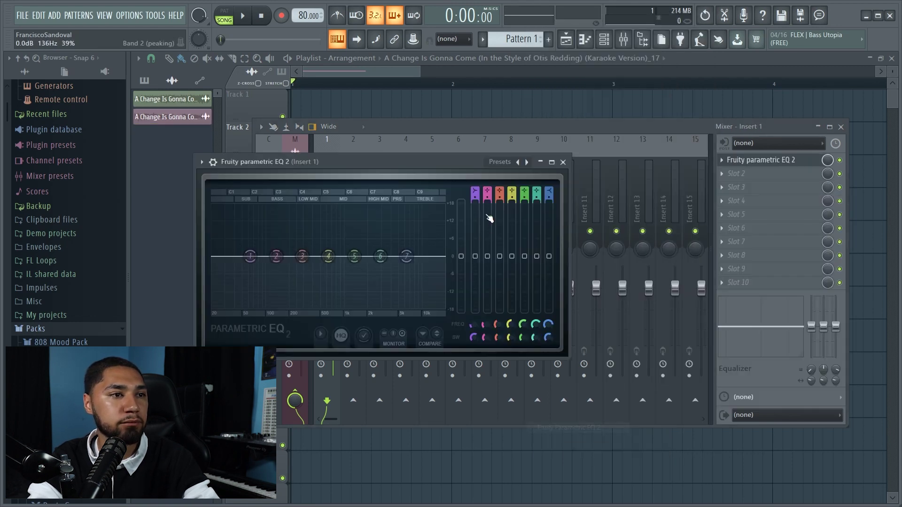
Step: Apply the 20Hz + 18kHz cut preset to the first equalizer and raise its low cut to remove bass while the sample plays
click(245, 17)
click(380, 141)
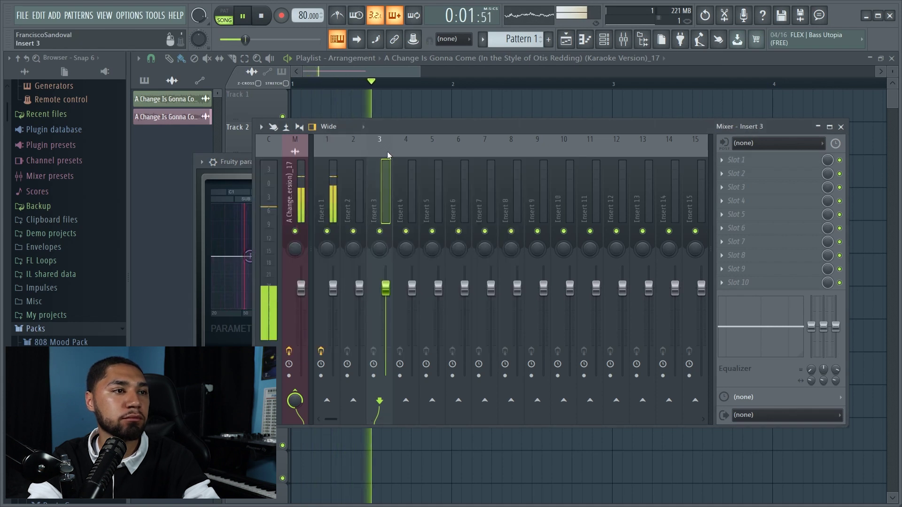
click(242, 163)
drag(289, 165, 381, 138)
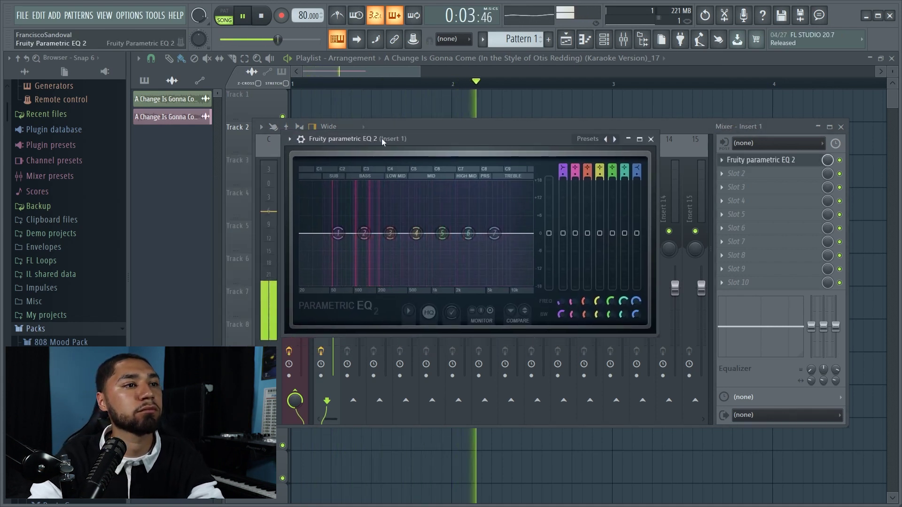
click(587, 139)
mouse_move(601, 155)
click(662, 165)
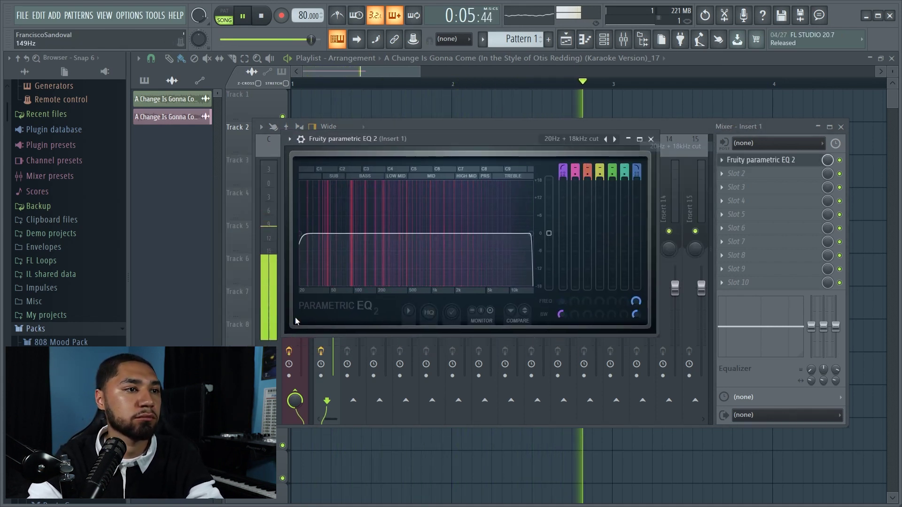
drag(301, 234, 369, 233)
click(760, 160)
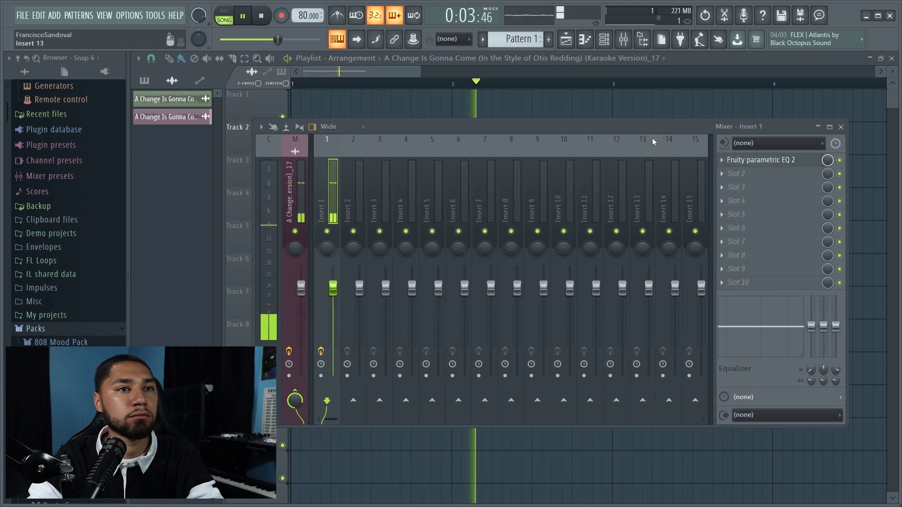
Step: Add a second Fruity Parametric EQ 2 in slot 2 and lower its high-shelf band 7 to about -16.6 dB at 10480 Hz
click(745, 179)
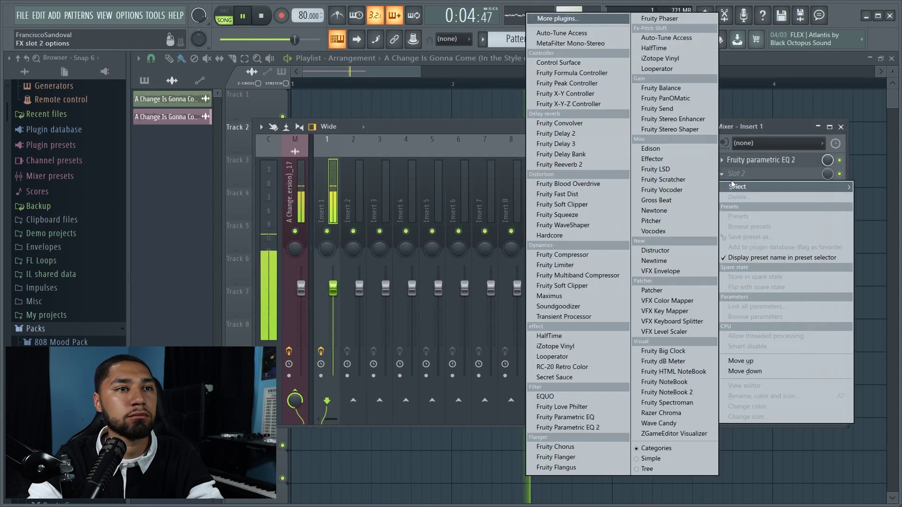
click(579, 430)
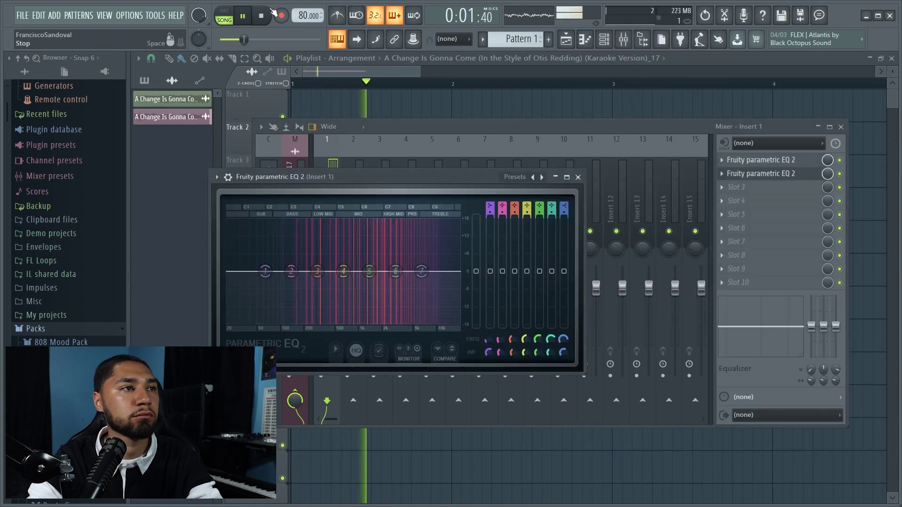
click(268, 16)
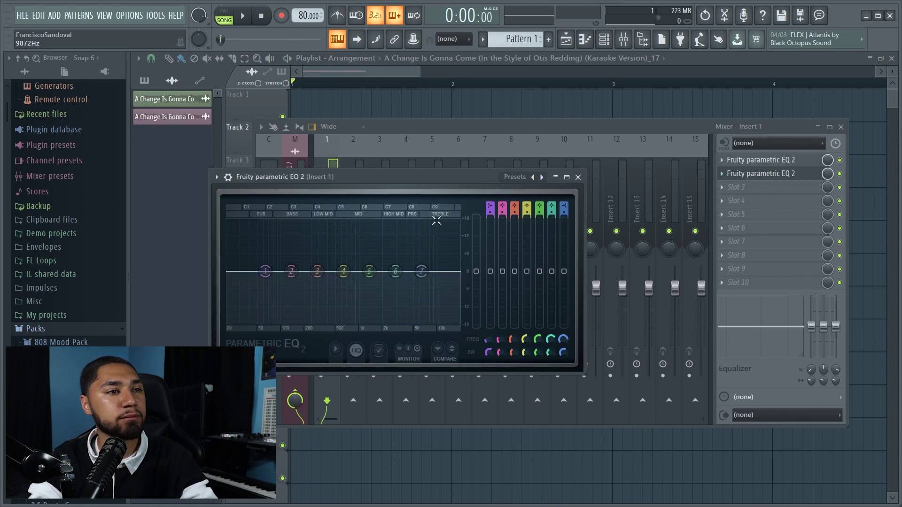
click(243, 18)
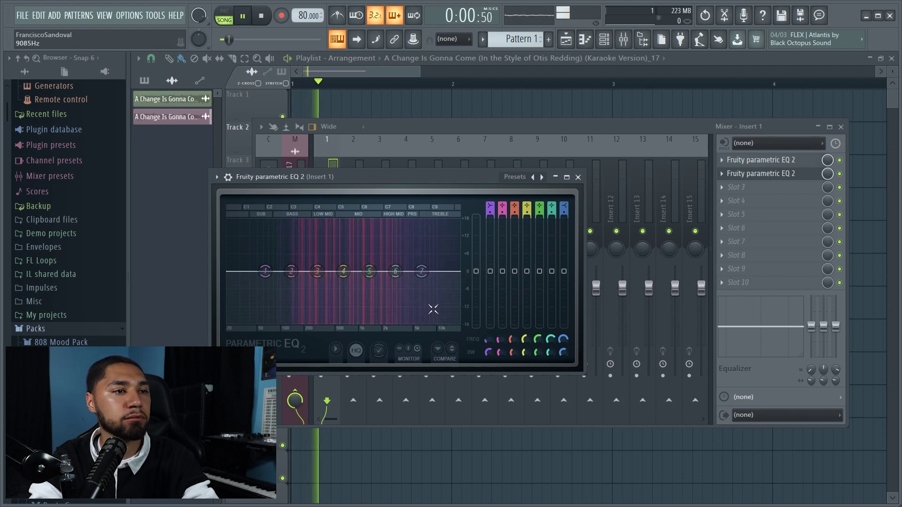
drag(422, 272, 440, 320)
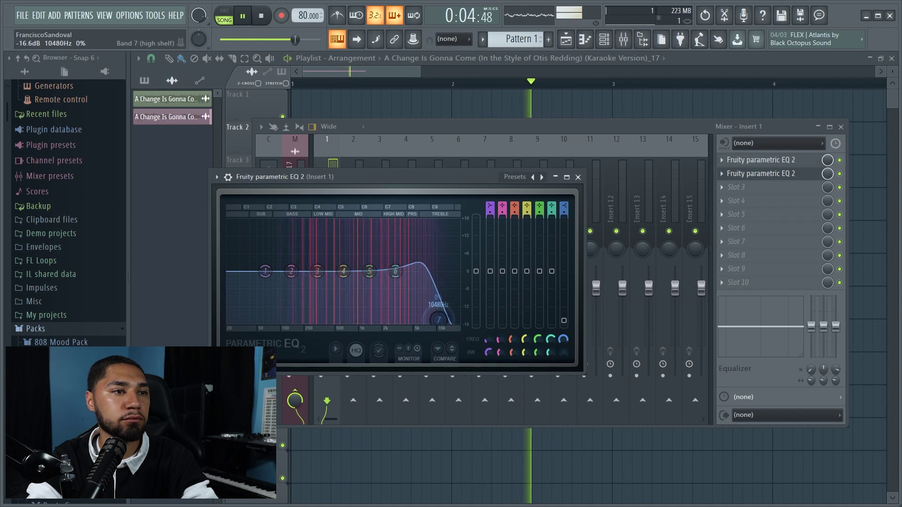
click(579, 177)
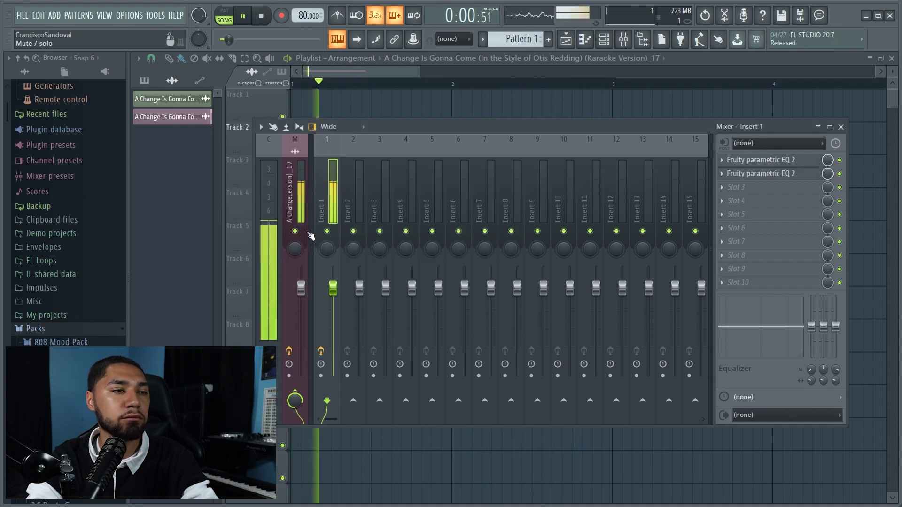
Step: Load RC-20 Retro Color into slot 3 of Insert 1 and set its Space amount to 22%
click(754, 188)
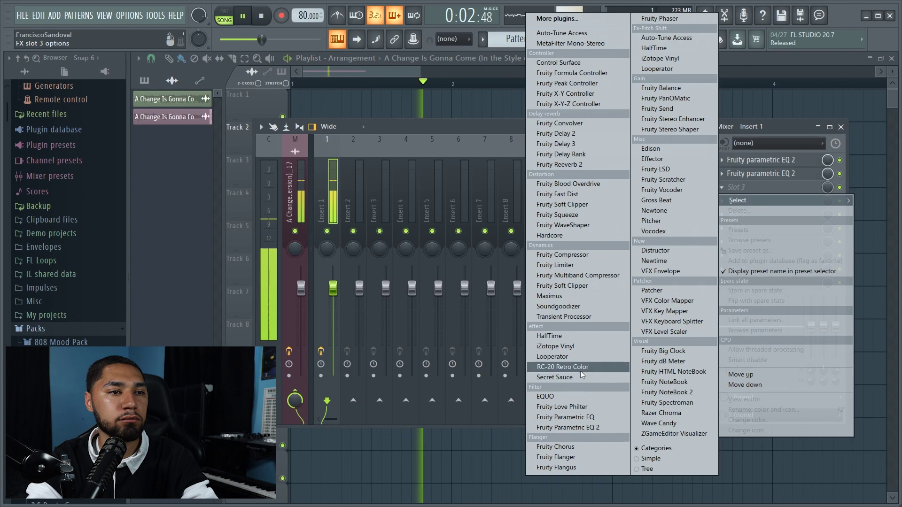
click(563, 367)
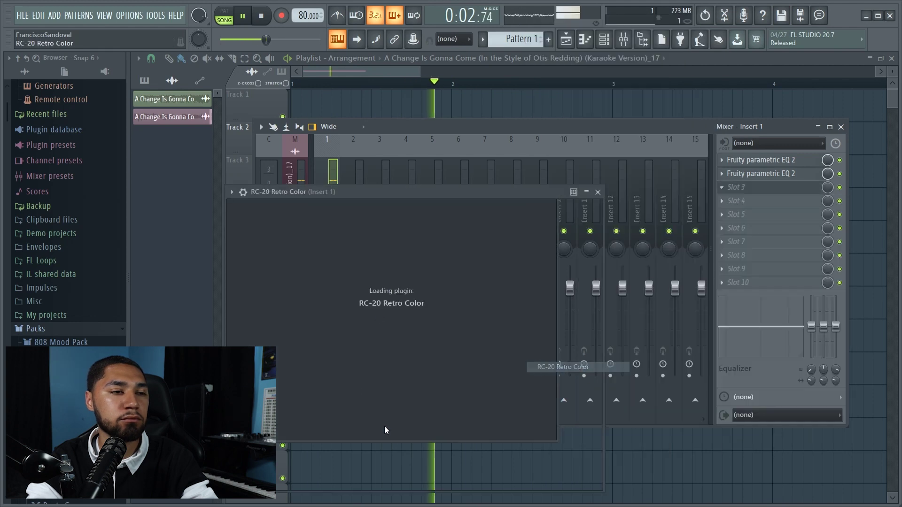
drag(505, 413, 499, 403)
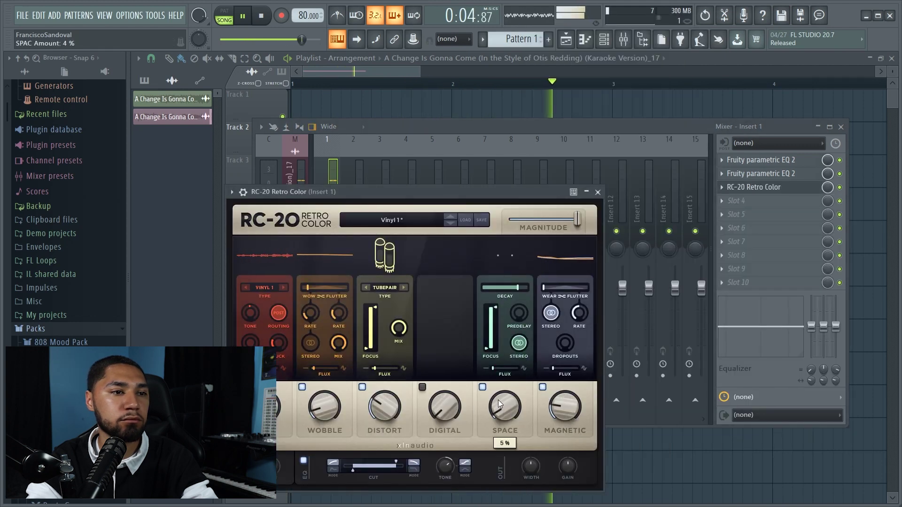
drag(492, 370, 492, 355)
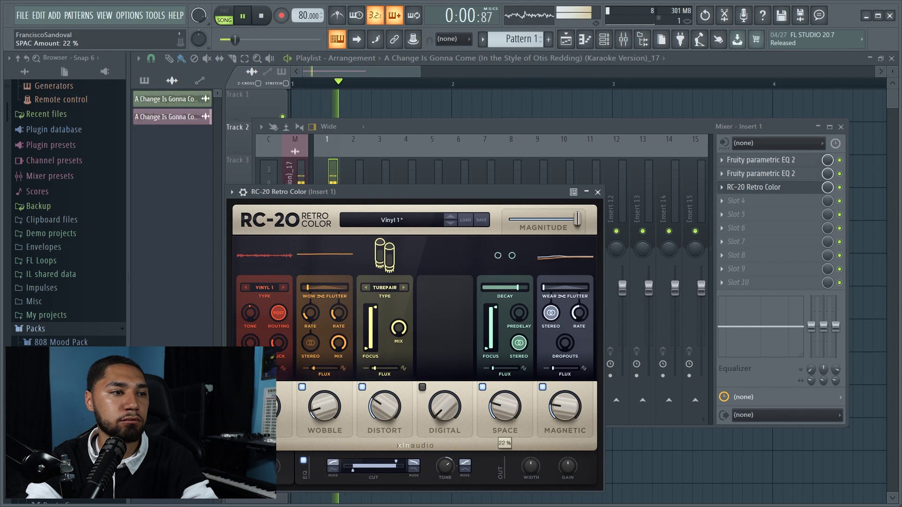
click(413, 126)
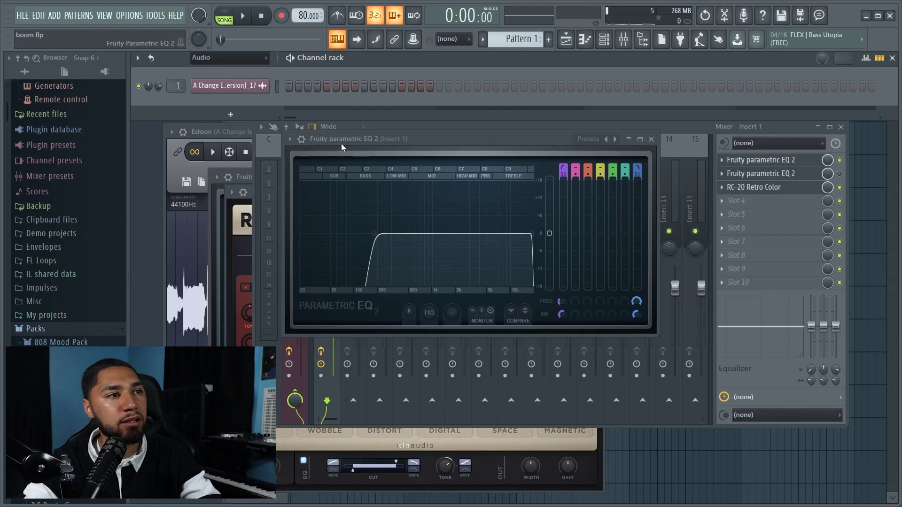
Step: Return to the playlist and play the processed phrase clip on Track 2
click(565, 42)
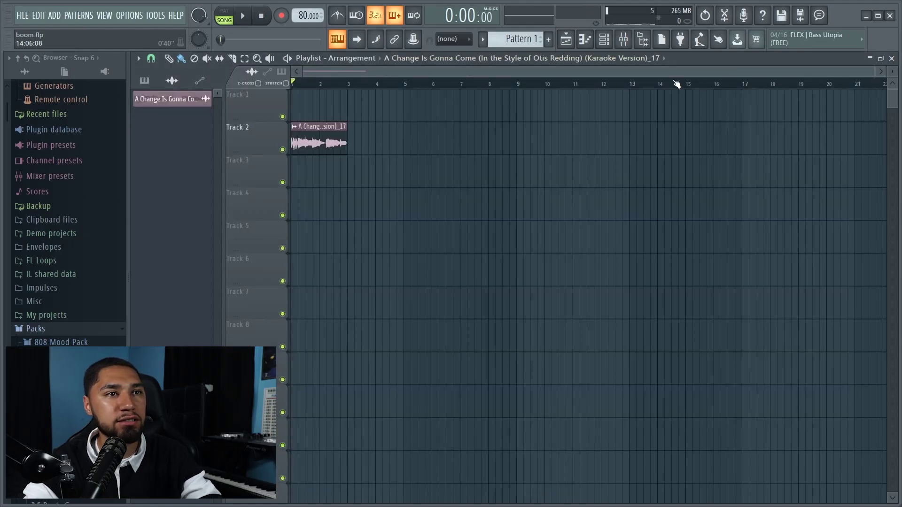
scroll(677, 84, up, 2)
key(space)
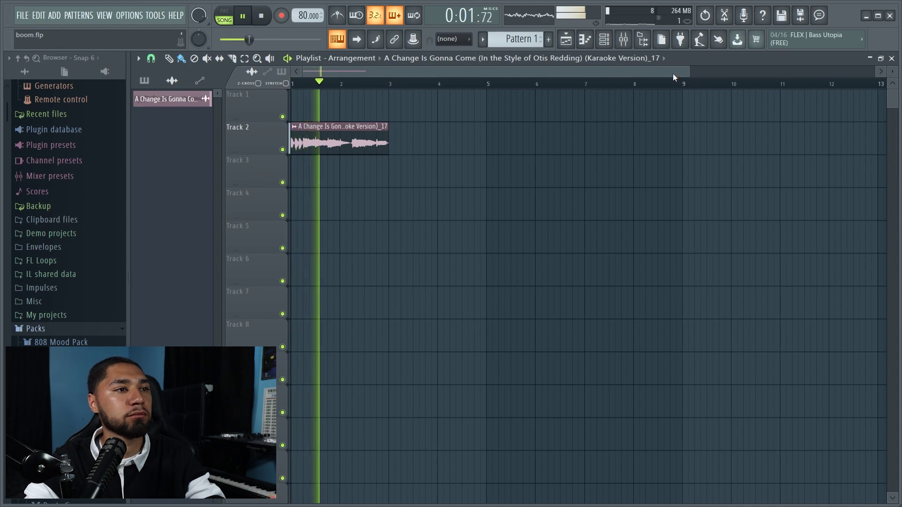
key(space)
scroll(313, 140, up, 3)
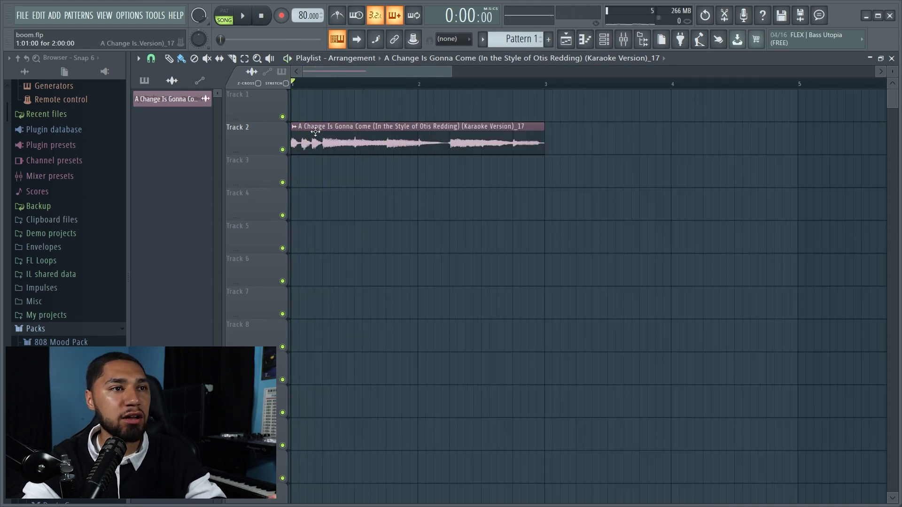
key(space)
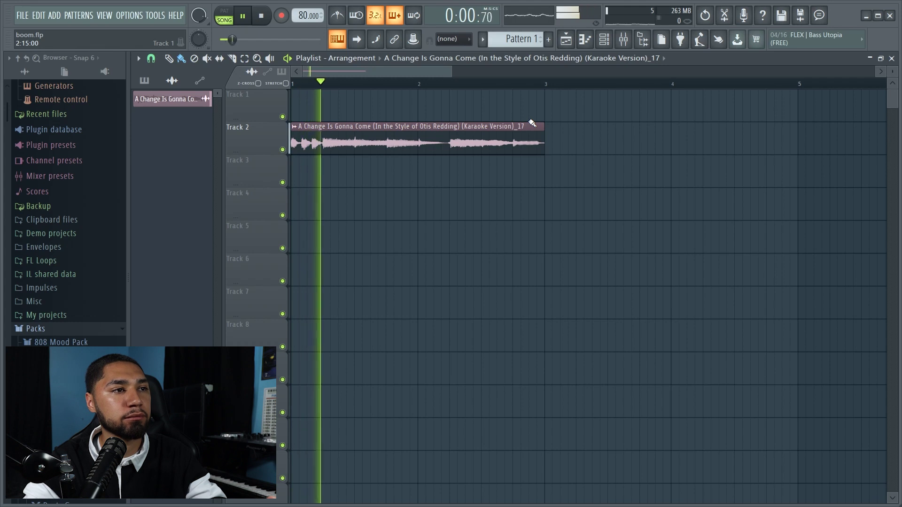
key(space)
Step: Slice the phrase clip on Track 2 after the first beat of bar 1
drag(449, 72, 352, 90)
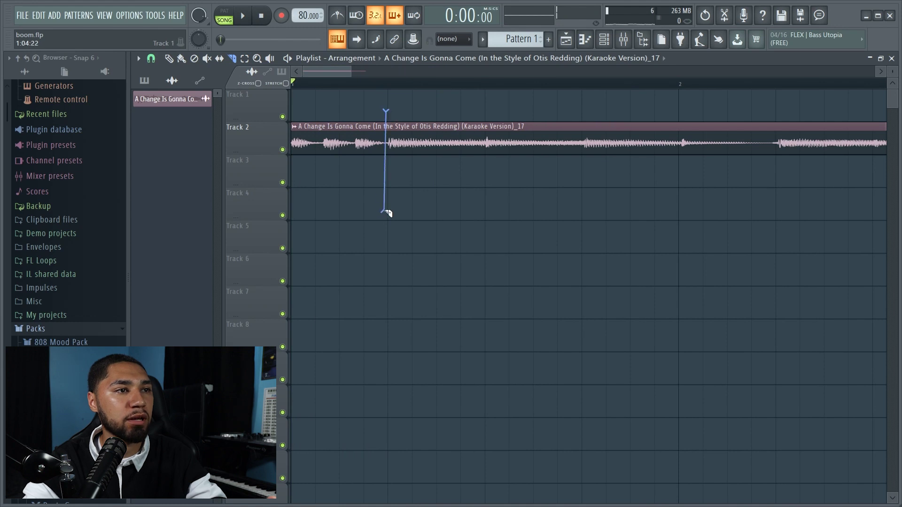
click(157, 61)
click(163, 163)
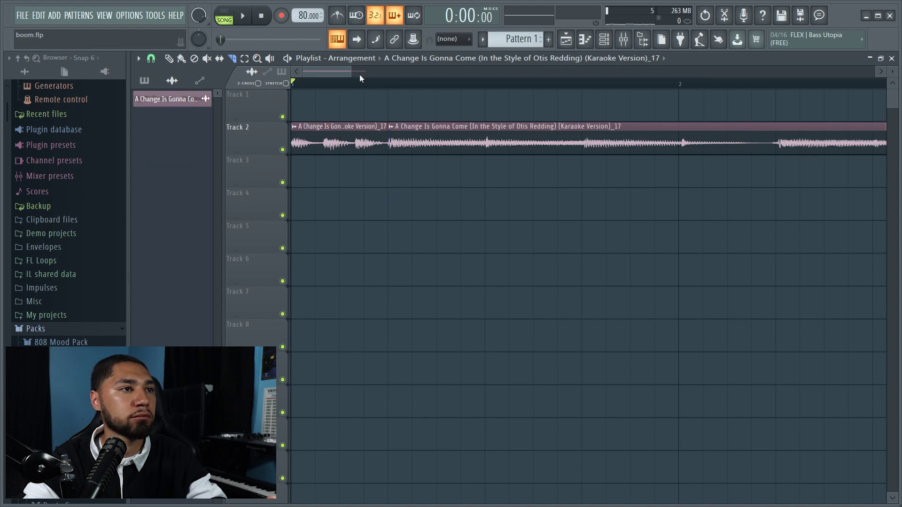
drag(351, 71, 460, 70)
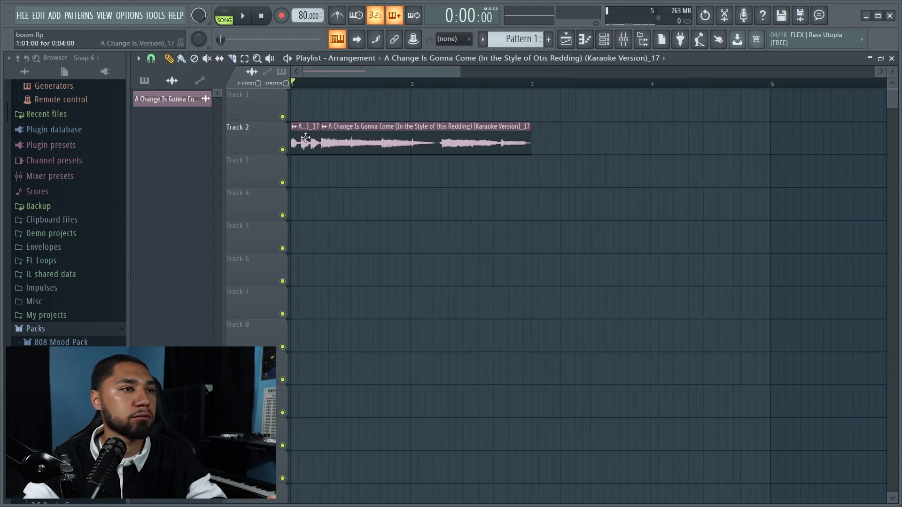
Step: Move the long slice to the start of bar 1, place the short slice directly behind it on Track 2, and play the result
drag(366, 141, 352, 142)
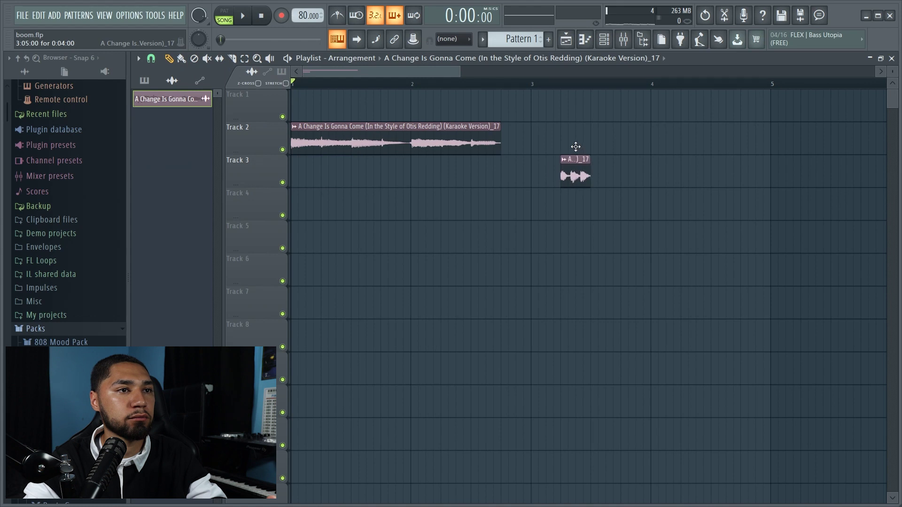
drag(576, 151, 519, 124)
key(space)
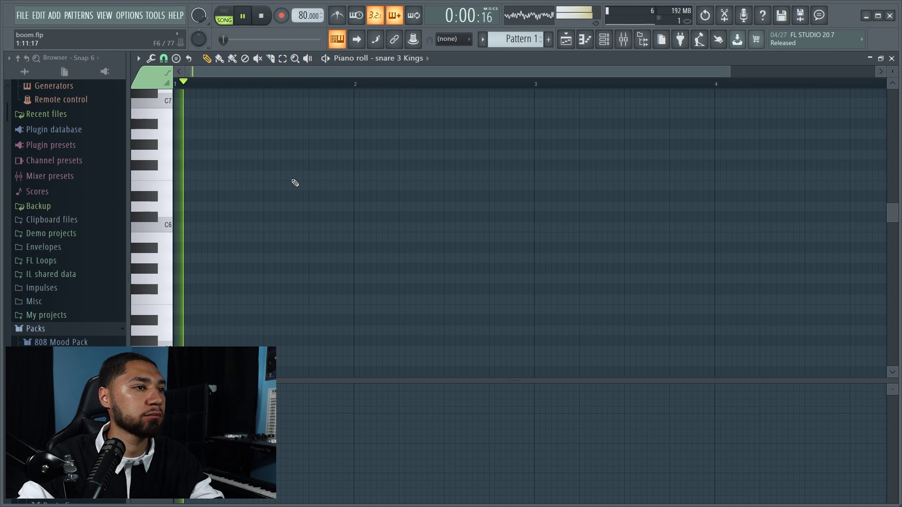
Step: Set the note snap to Beat in the piano roll of the snare 3 Kings channel
click(164, 58)
click(174, 163)
click(163, 58)
click(183, 214)
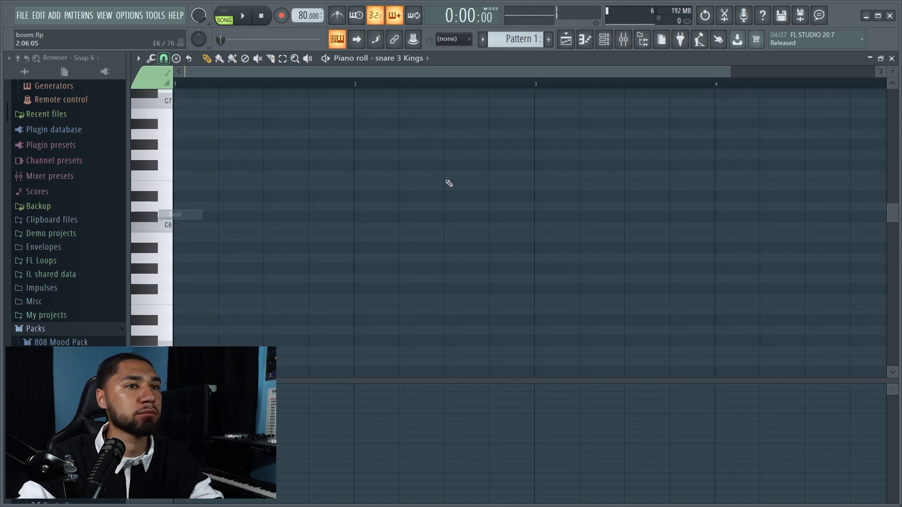
drag(721, 73, 516, 89)
Step: Place C5 snare notes on beats 2 and 4 of bar 1 while checking them against the sample
key(space)
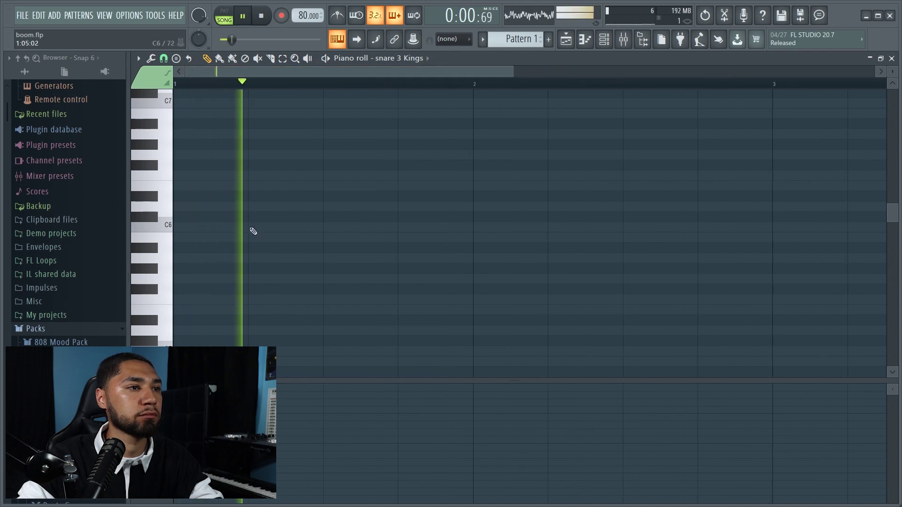
click(271, 225)
key(space)
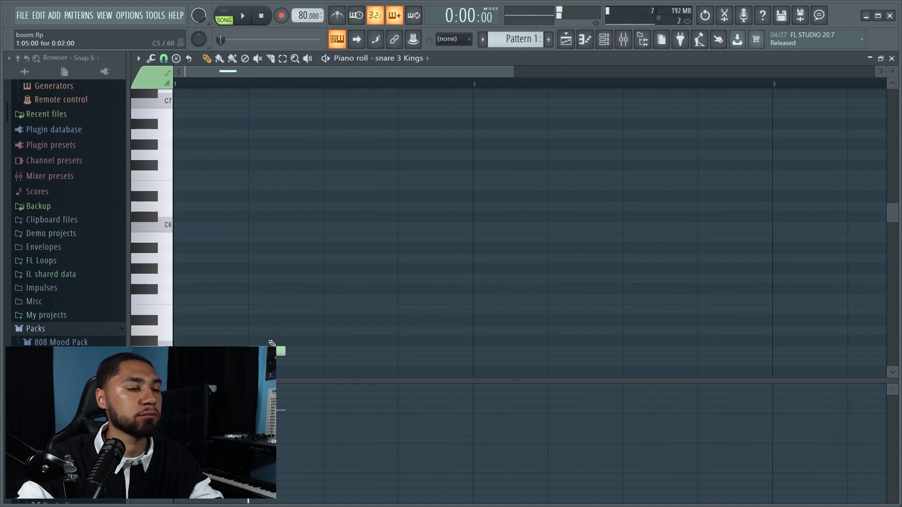
key(space)
scroll(328, 274, down, 3)
click(407, 321)
Step: Add snare notes on beats 2 and 4 of bar 2 during playback
scroll(469, 329, down, 3)
click(569, 298)
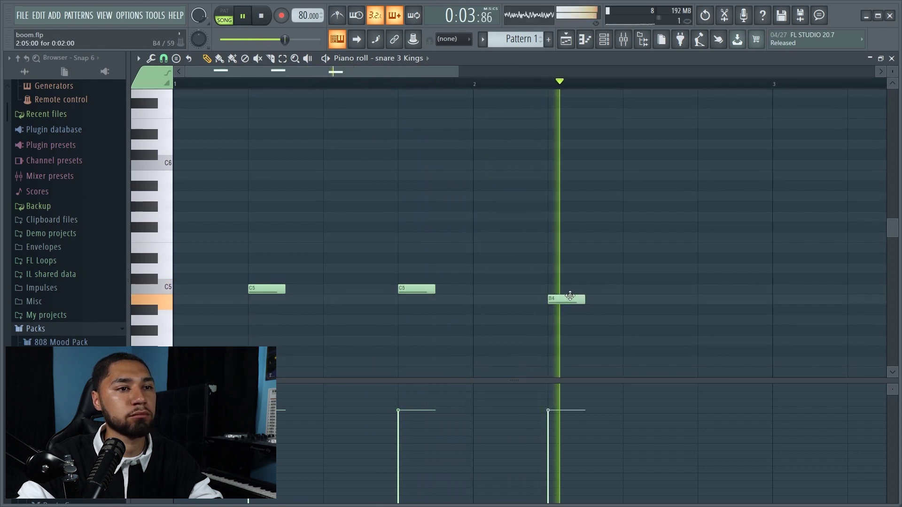
click(566, 310)
click(715, 288)
key(space)
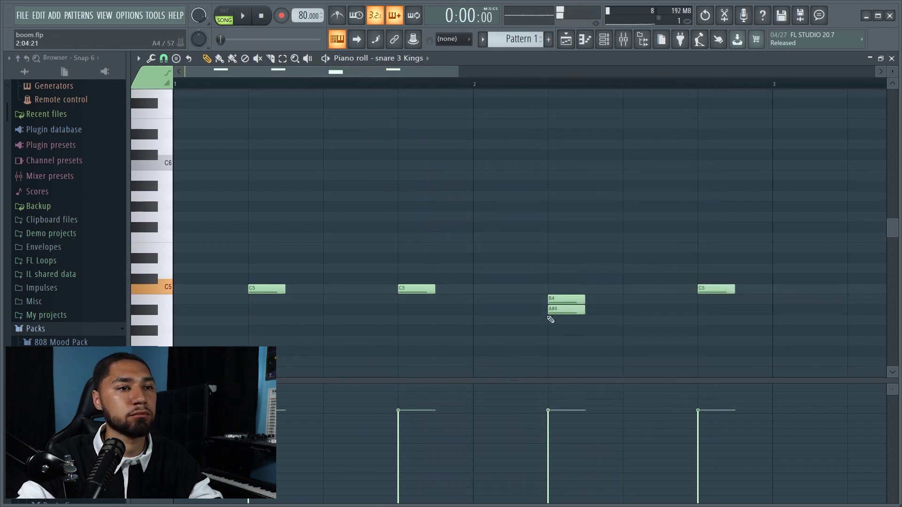
Step: Add C5 snare notes on beats 2 and 4 of bar 3
drag(458, 71, 627, 131)
click(597, 298)
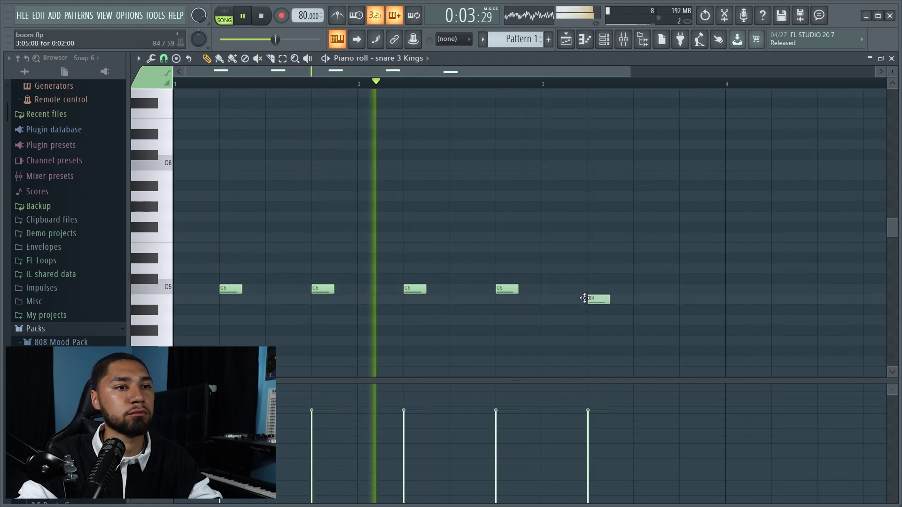
drag(587, 298, 588, 288)
click(686, 289)
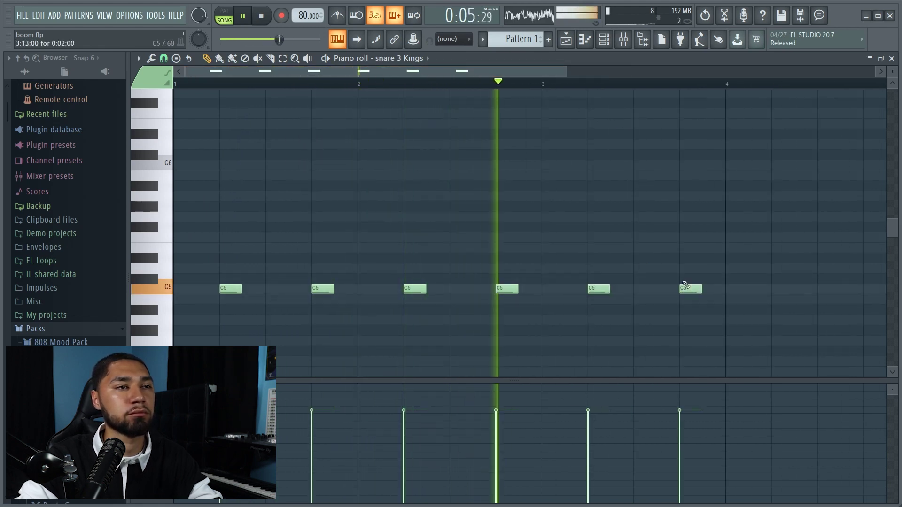
scroll(591, 89, right, 3)
click(584, 39)
click(604, 39)
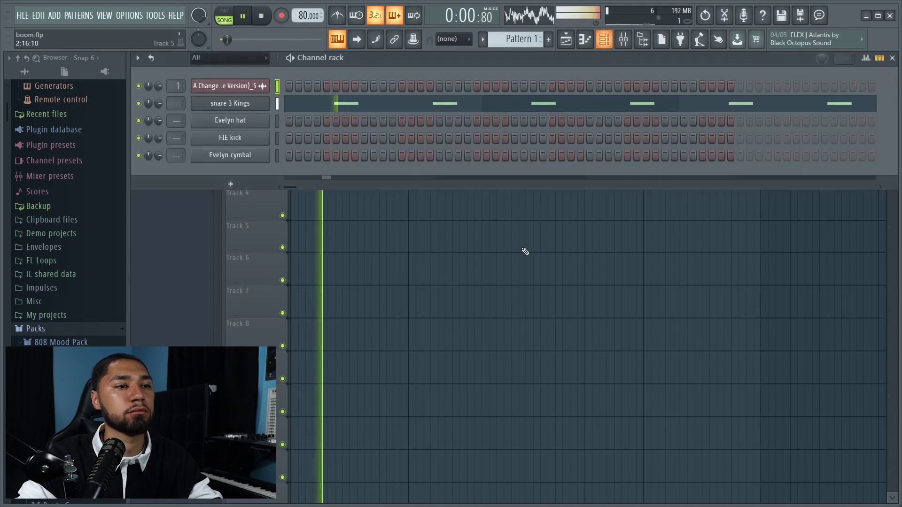
right_click(261, 106)
click(277, 113)
right_click(263, 105)
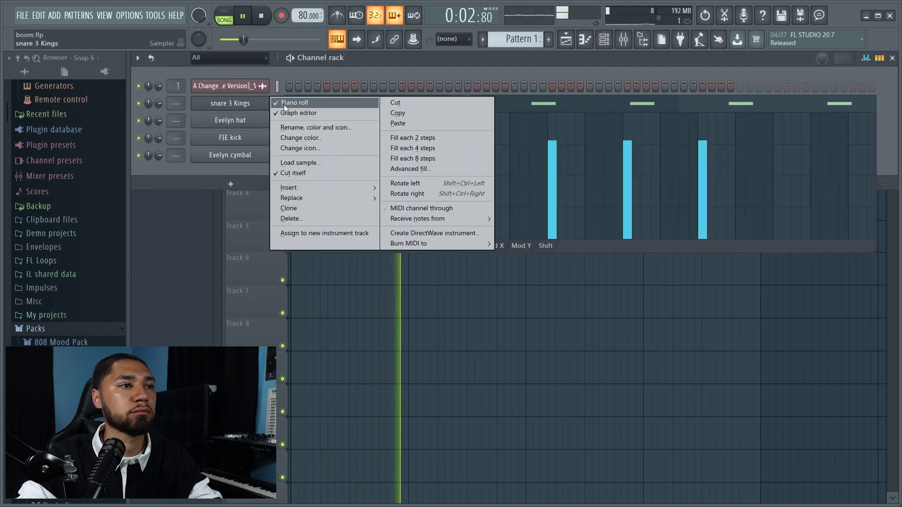
click(283, 104)
Step: Add C5 snare notes on beats 2 and 4 of bar 4 in the snare 3 Kings piano roll
right_click(263, 105)
click(303, 105)
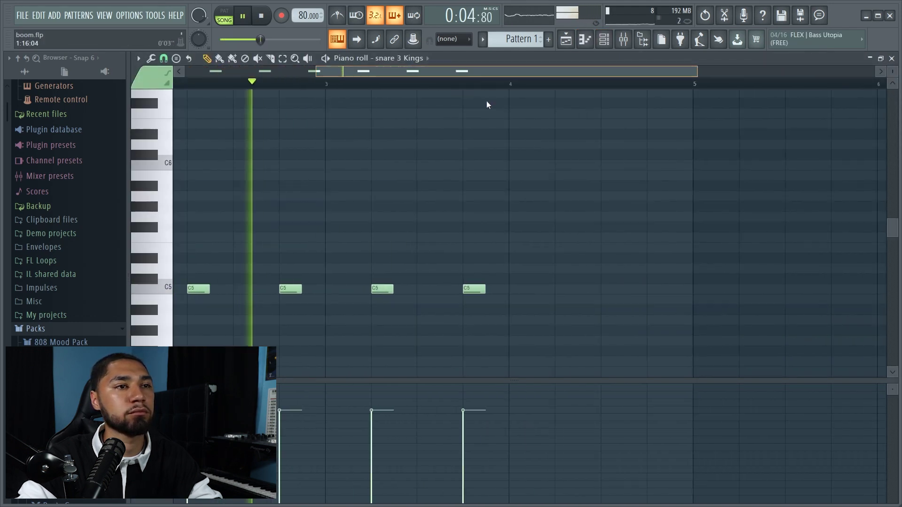
click(450, 279)
drag(450, 281, 450, 289)
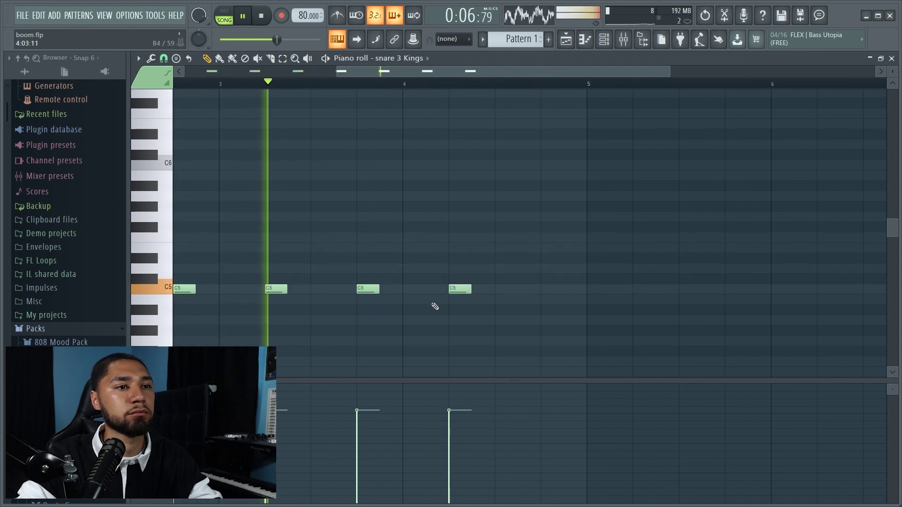
click(542, 277)
drag(541, 278, 542, 288)
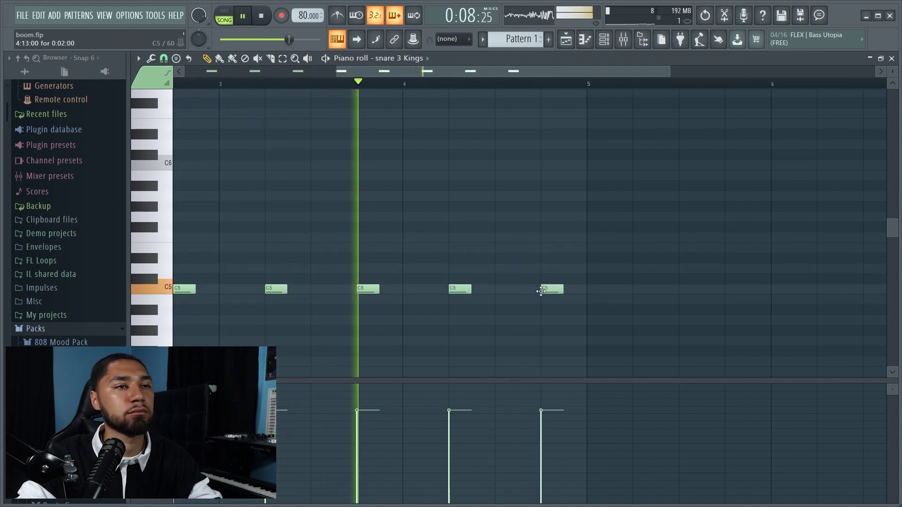
Step: Preview the Evelyn hat sample and fill its channel with a hit every 2 steps
click(585, 39)
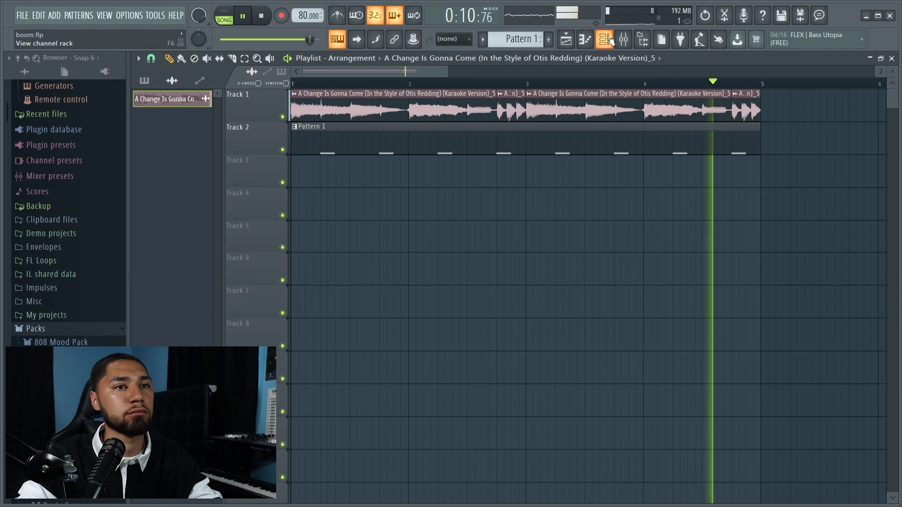
click(605, 39)
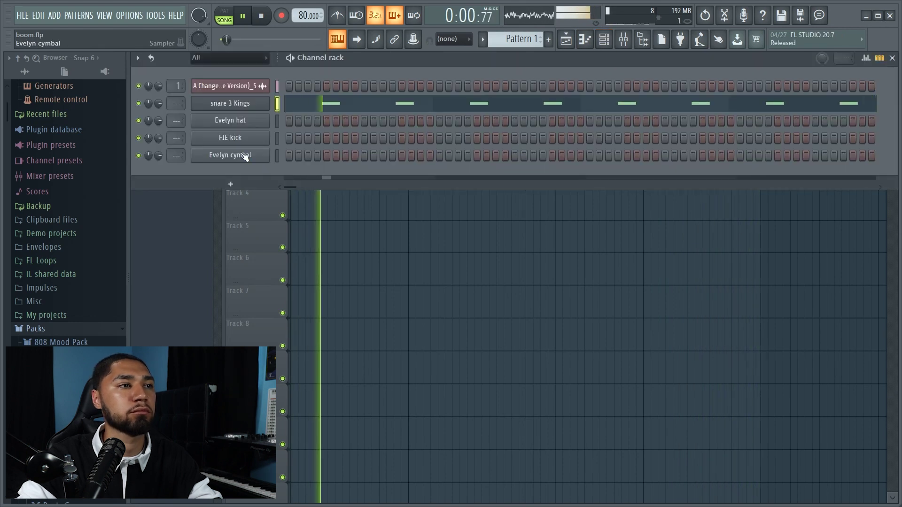
click(242, 121)
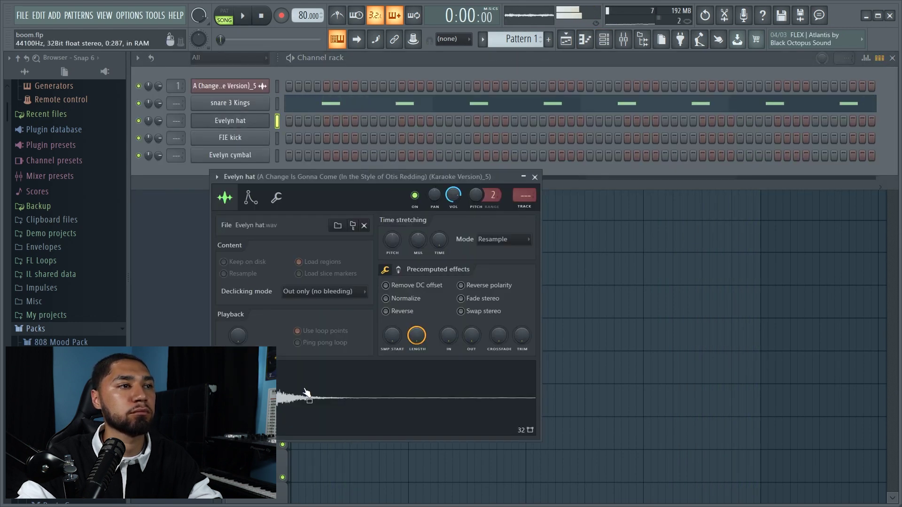
right_click(250, 123)
click(418, 156)
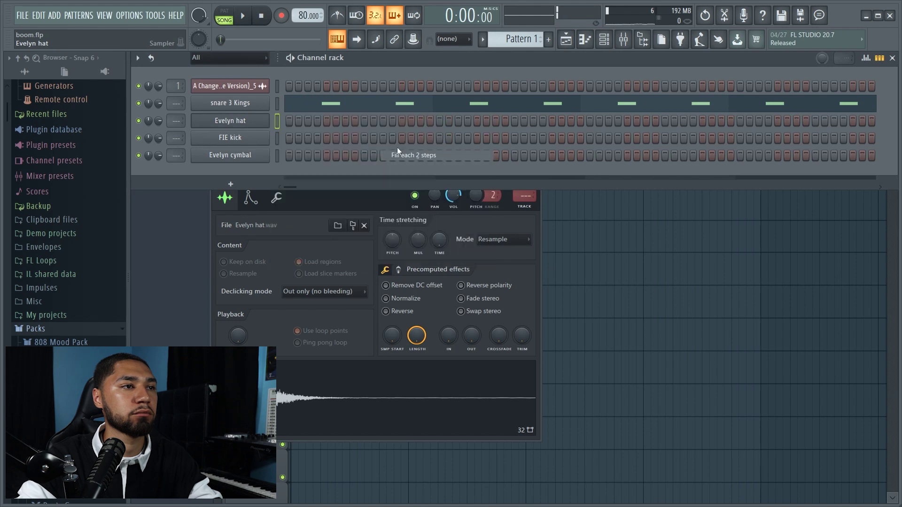
Step: Open the Evelyn hat notes in the piano roll, listen to the pattern and change the note snap
right_click(250, 117)
click(311, 118)
key(space)
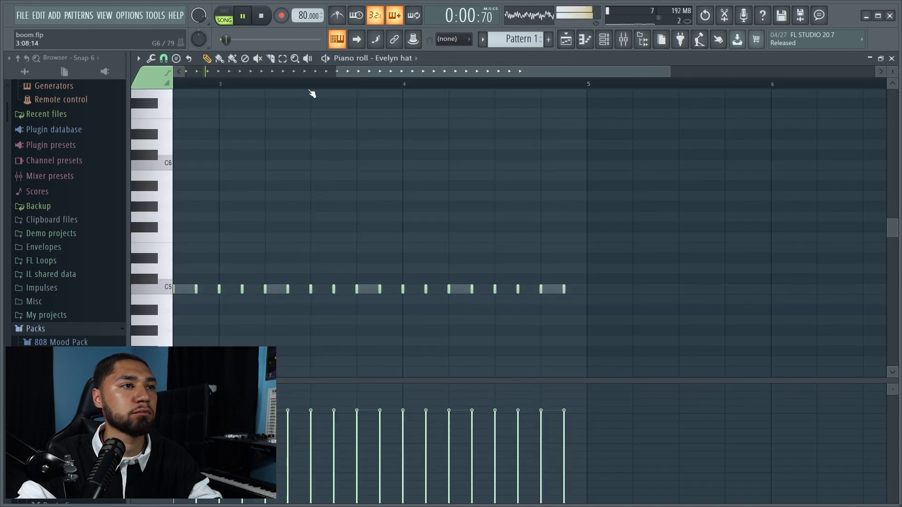
drag(361, 78, 200, 80)
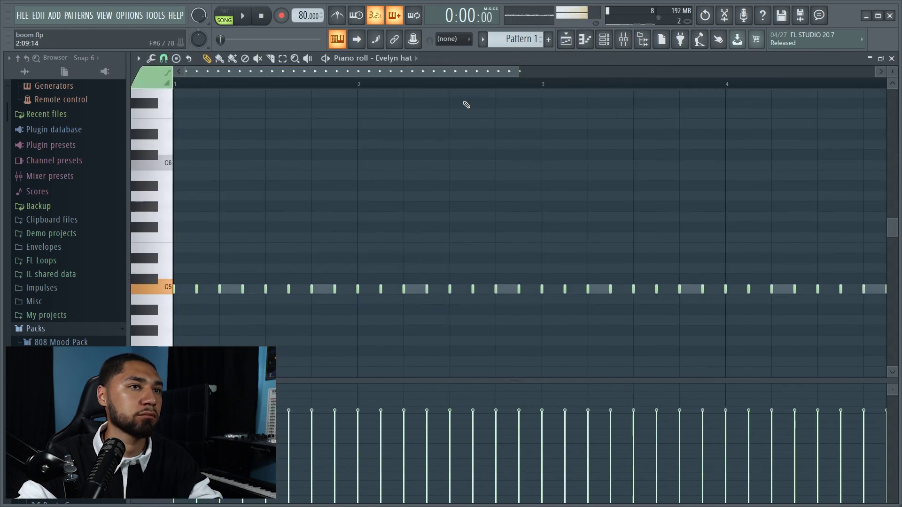
drag(517, 72, 331, 72)
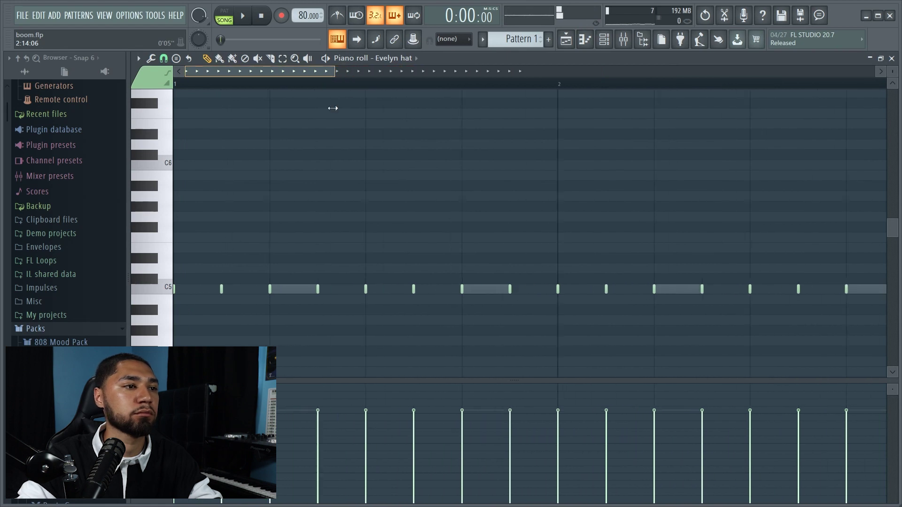
click(164, 59)
click(177, 163)
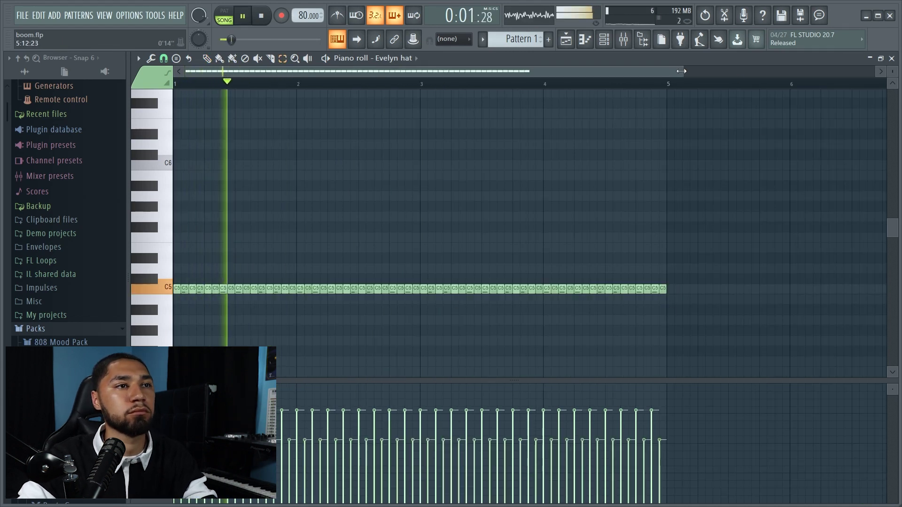
Step: Lower the Evelyn hat channel's volume to about 66% during playback
drag(680, 71, 403, 71)
click(604, 39)
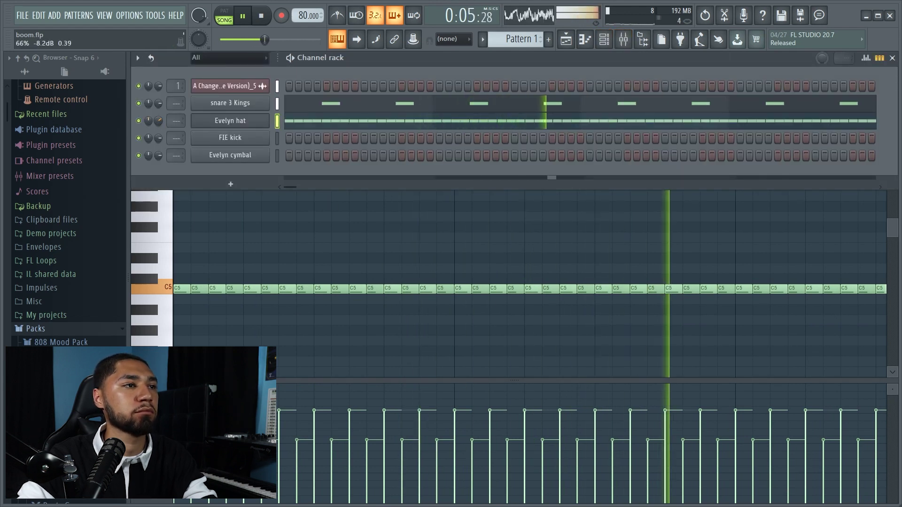
drag(159, 121, 167, 120)
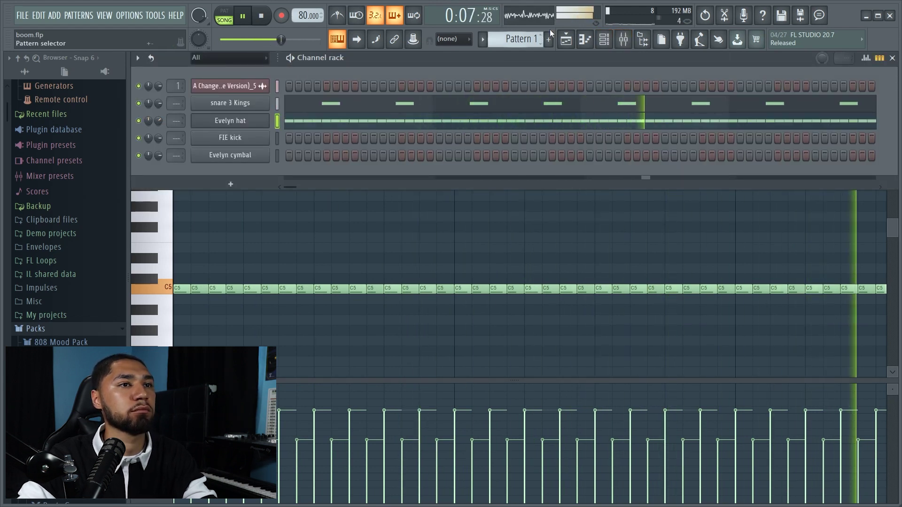
Step: Split the last hi-hat note of bar 4 into two half-length notes and play the pattern
key(F5)
key(F7)
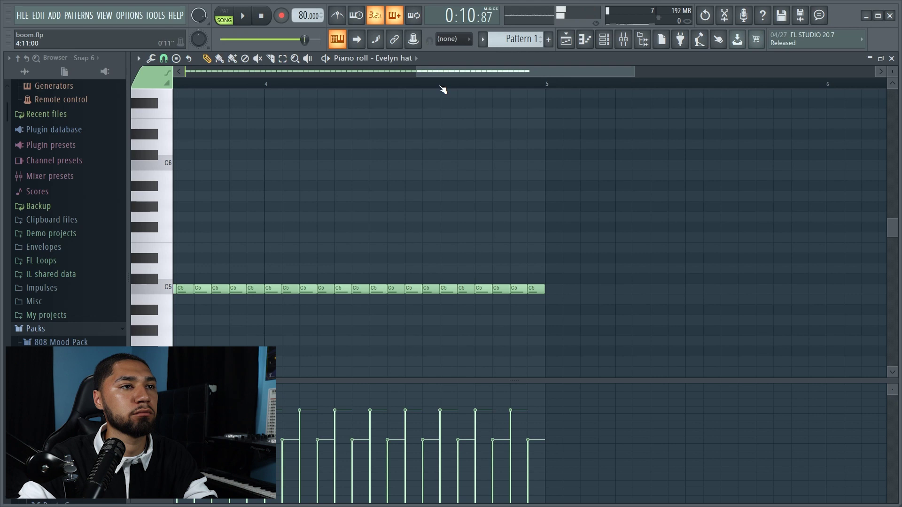
scroll(442, 90, up, 2)
key(space)
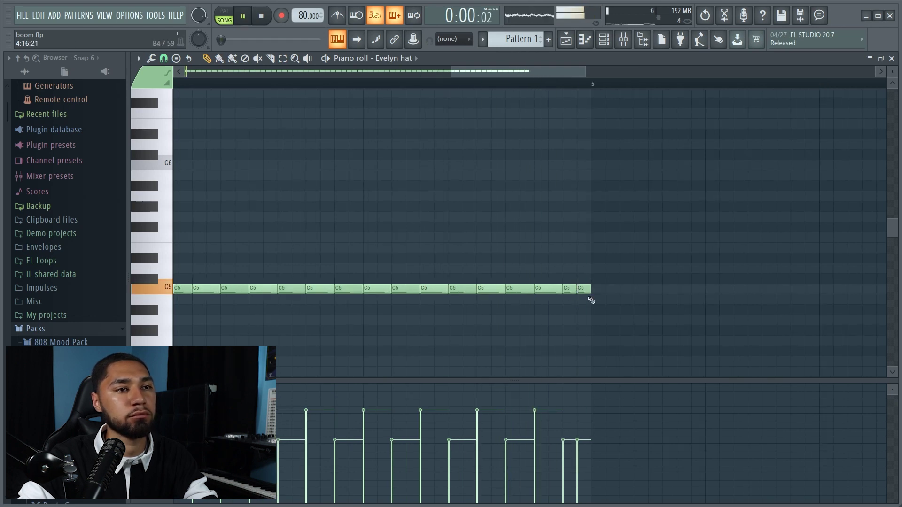
drag(452, 71, 188, 70)
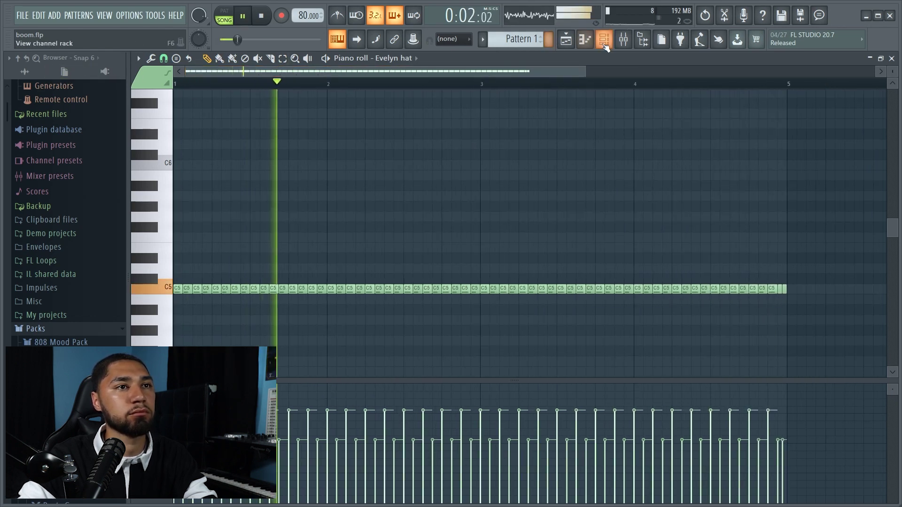
Step: Audition the Evelyn cymbal, open its piano roll and place a C5 note at the start of bar 1
click(660, 38)
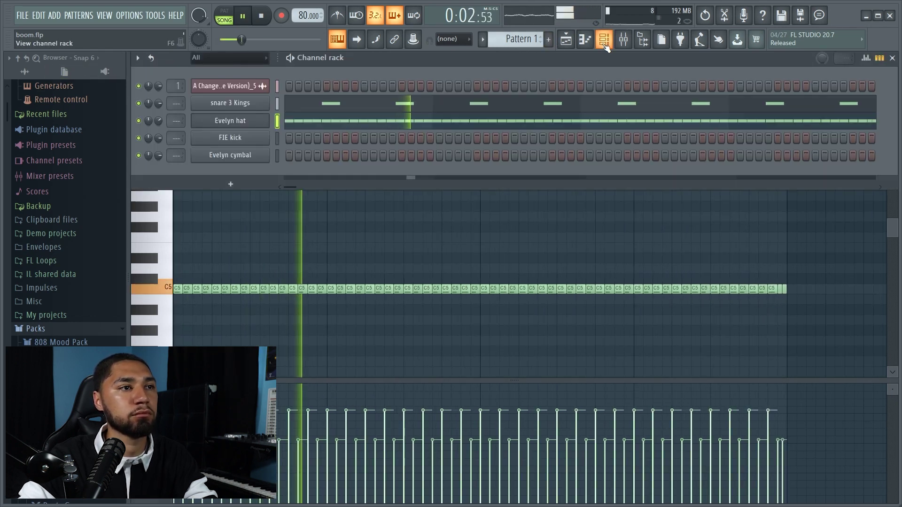
click(242, 156)
right_click(245, 156)
click(259, 159)
right_click(259, 155)
click(305, 157)
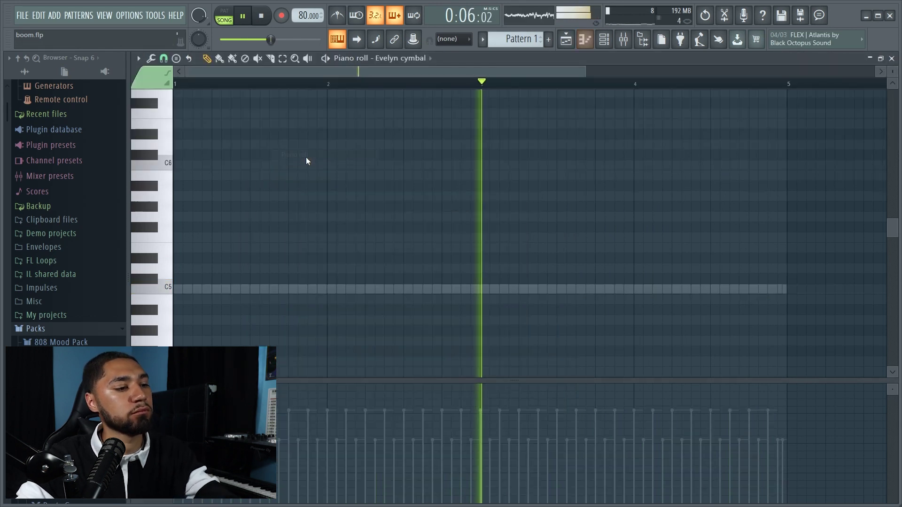
click(606, 40)
key(F6)
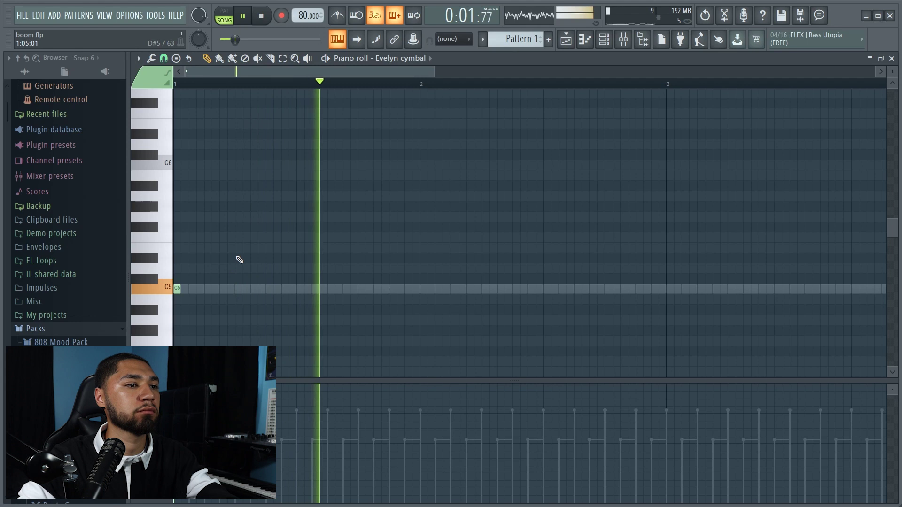
Step: Lengthen the C5 cymbal note to one beat and add a one-beat E5 note on beat 2, checking it in playback
key(space)
click(238, 249)
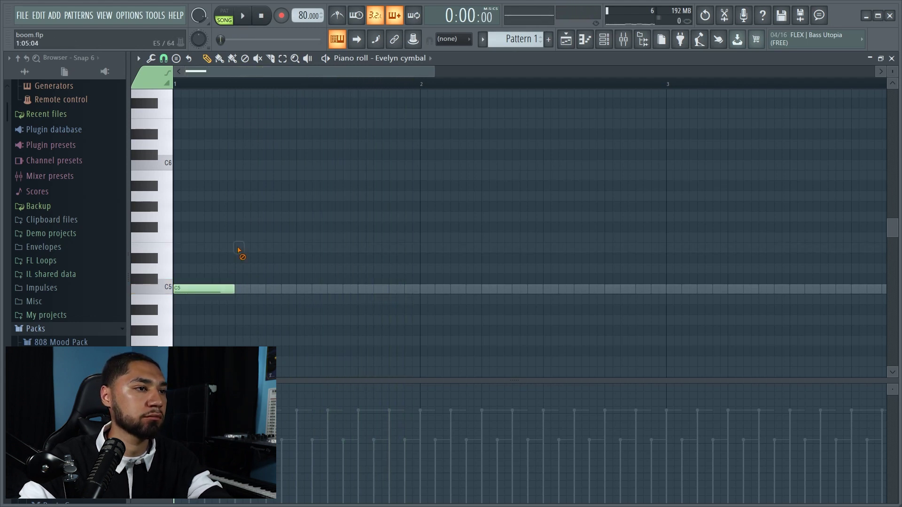
key(space)
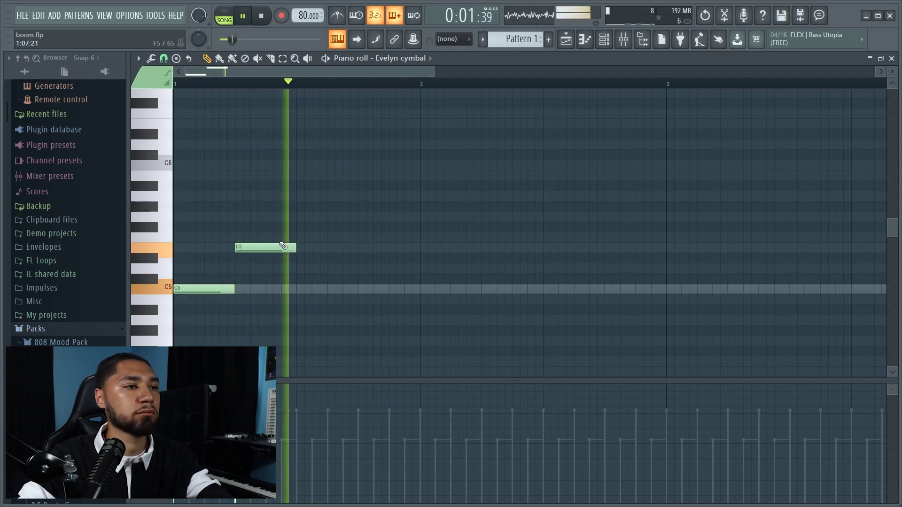
key(space)
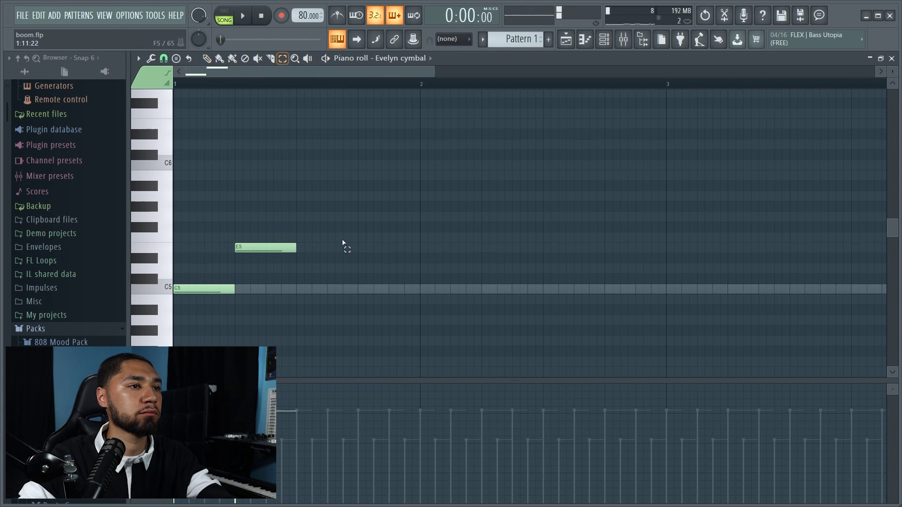
Step: Select both cymbal notes and duplicate the pair repeatedly to the end of bar 4
key(ctrl+a)
key(ctrl+b)
key(ctrl+b)
key(ctrl+b)
key(ctrl+b)
key(ctrl+b)
key(ctrl+b)
key(ctrl+b)
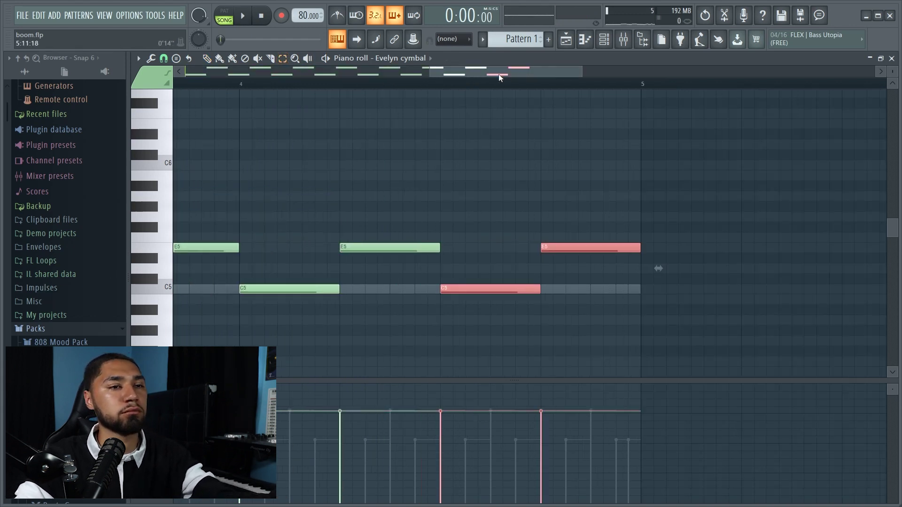
Step: Set the Evelyn cymbal channel's volume to 26% and open the FIE kick channel in the piano roll
click(604, 40)
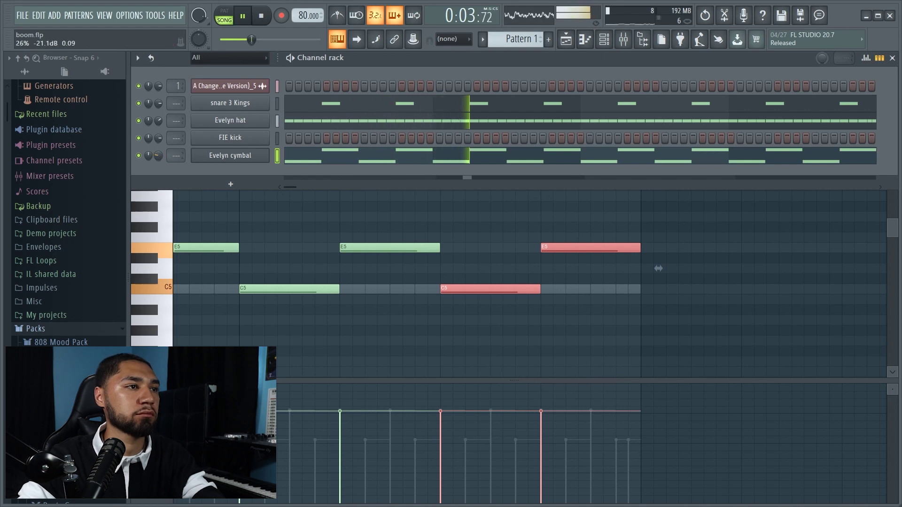
right_click(230, 139)
click(283, 134)
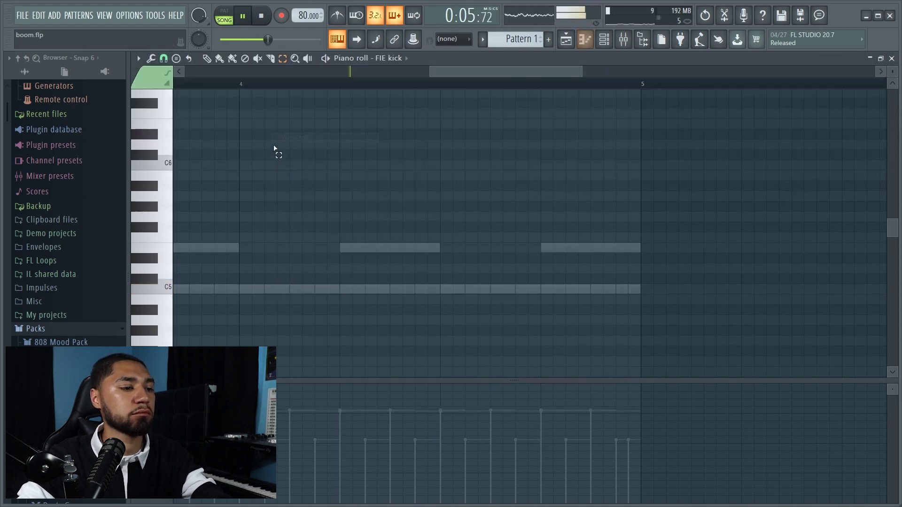
click(604, 41)
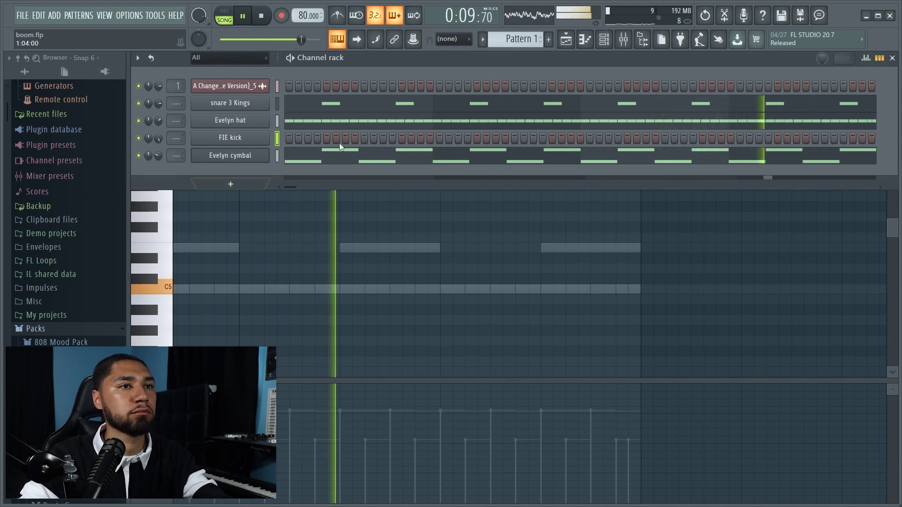
click(609, 41)
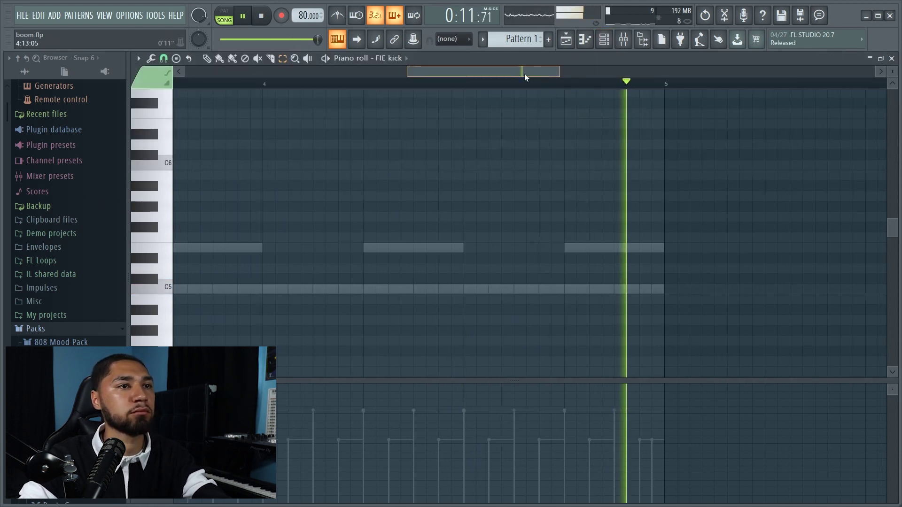
Step: Place one-step C5 kick notes on steps 1 and 4 of bar 1, checking them against the sample
key(space)
click(213, 288)
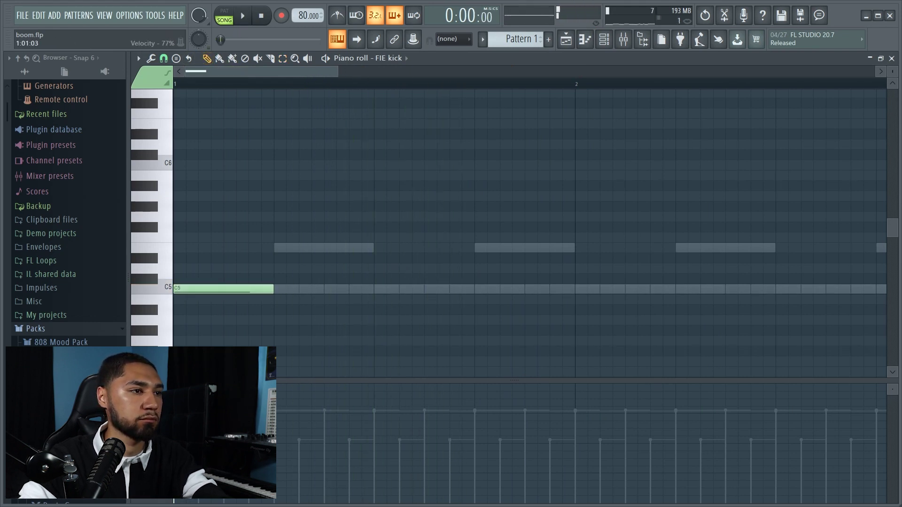
key(space)
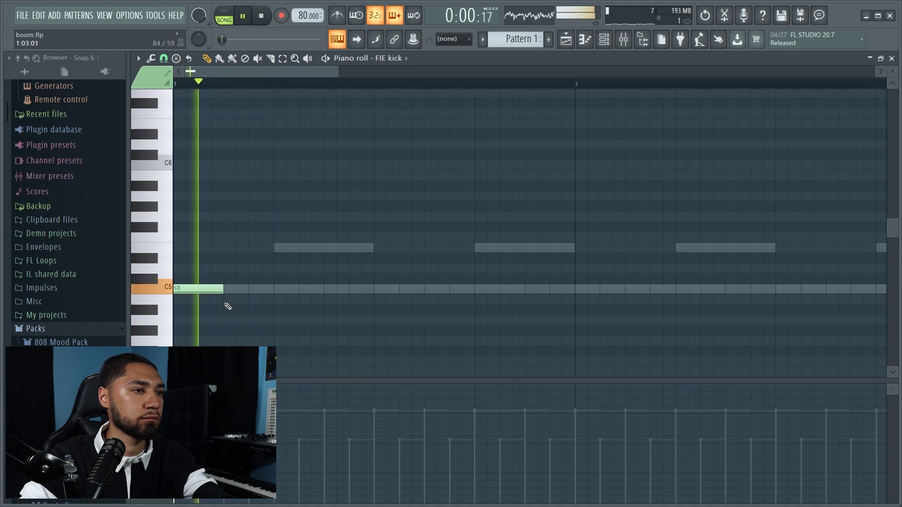
click(263, 289)
key(space)
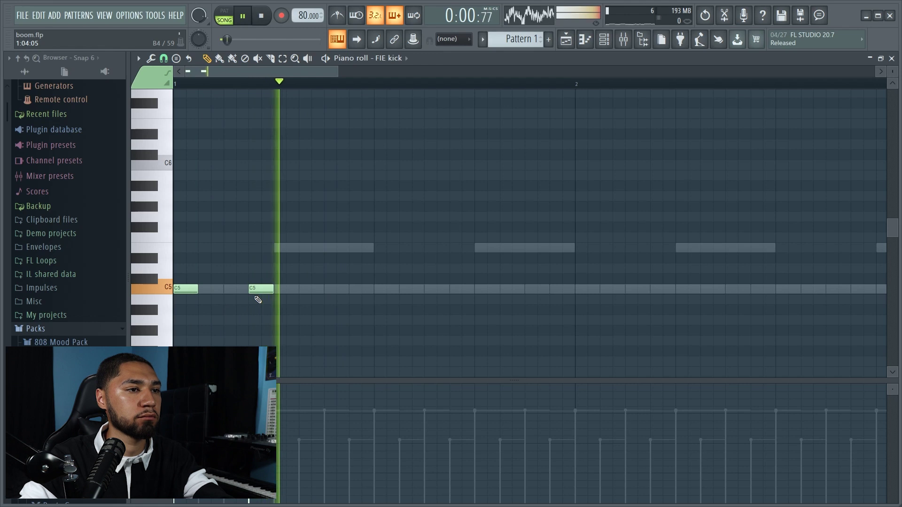
Step: Add C5 kick notes on steps 11 and 16 of bar 1 and shorten the last one to half a step
click(426, 292)
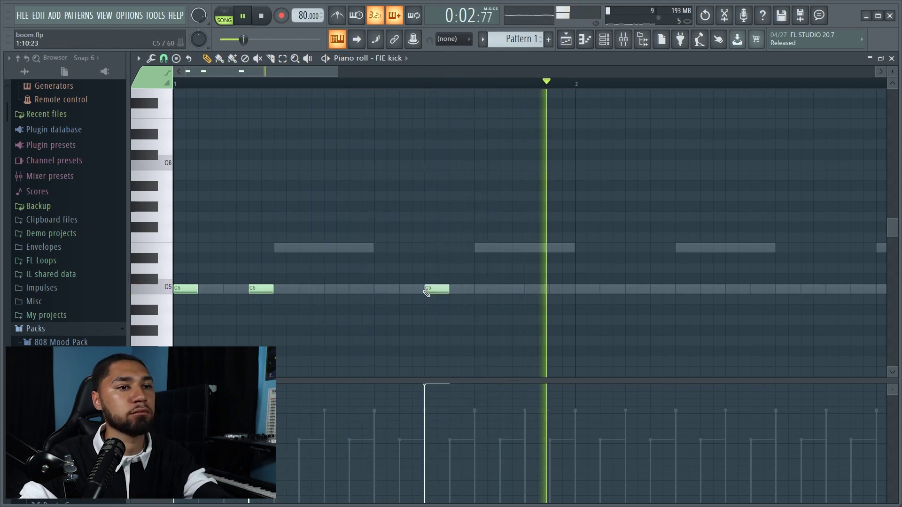
key(space)
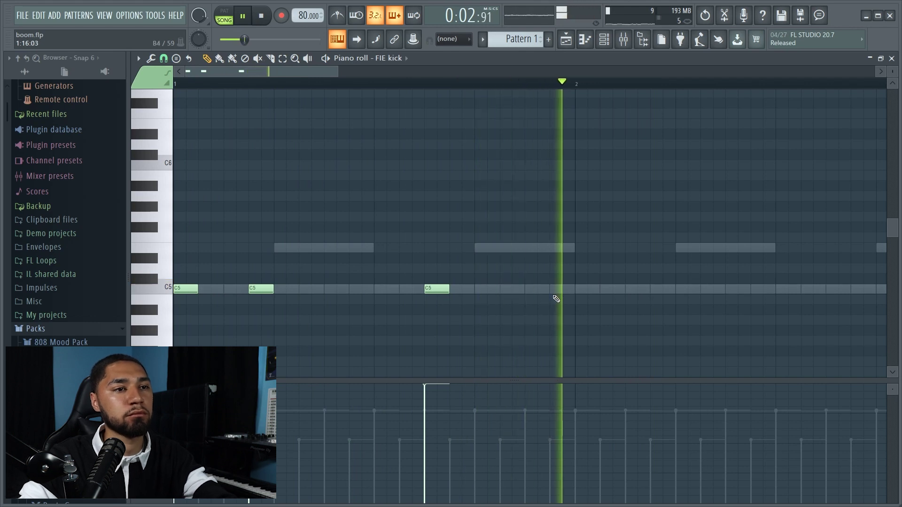
click(559, 291)
key(space)
drag(572, 289, 562, 290)
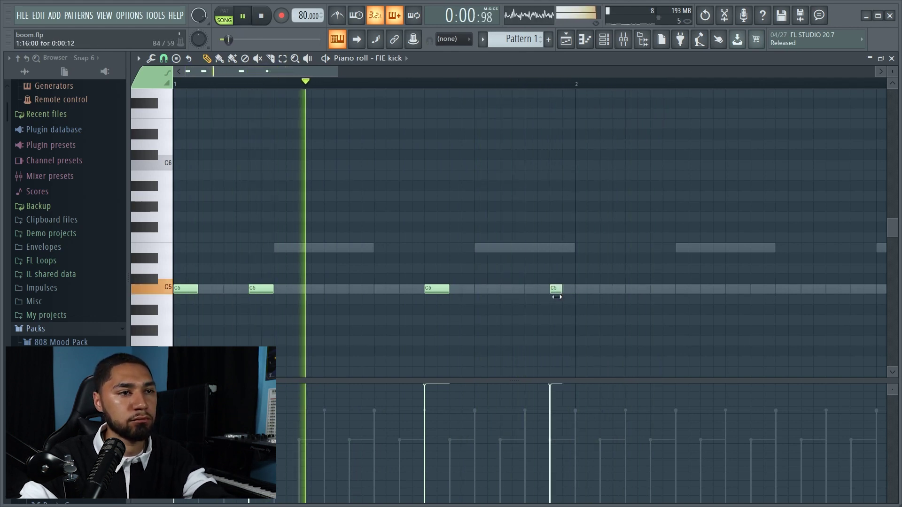
Step: Delete the half-step kick on step 16 of bar 1 and continue the C5 kick rhythm through bars 2 to 4
click(578, 289)
key(space)
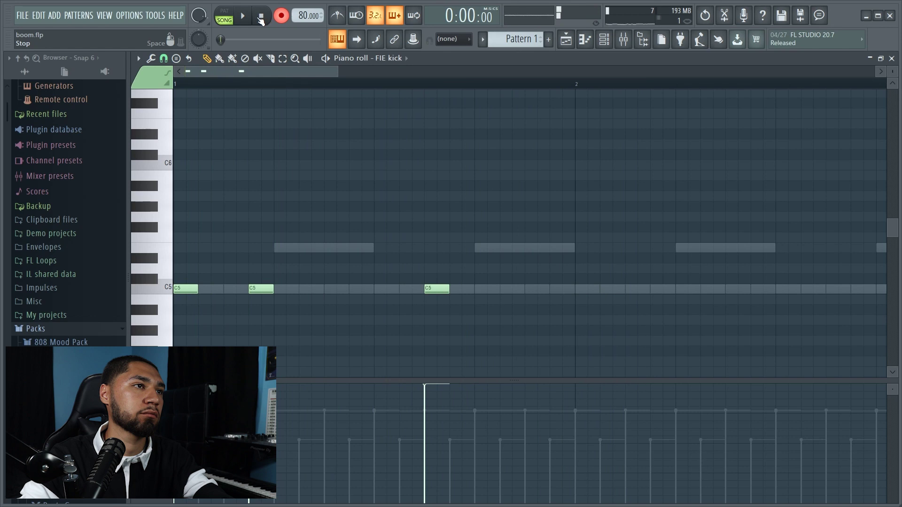
drag(334, 75, 429, 76)
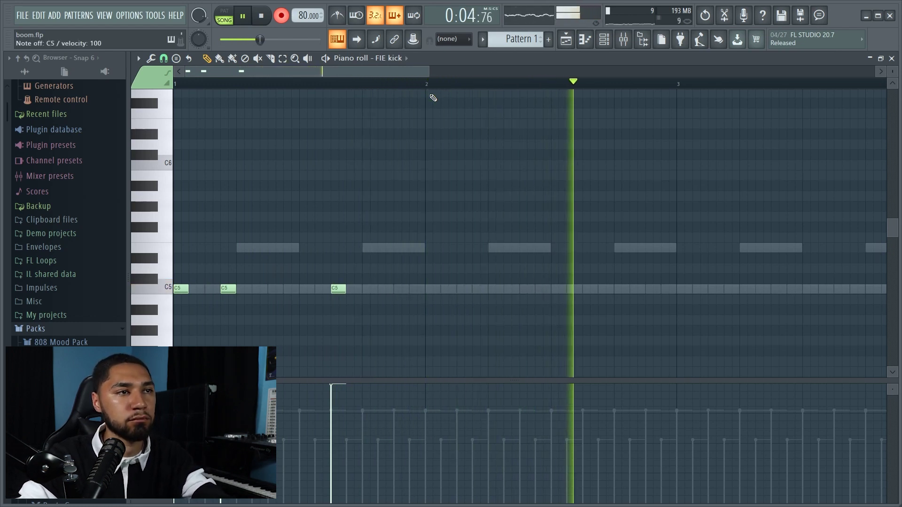
drag(407, 72, 559, 73)
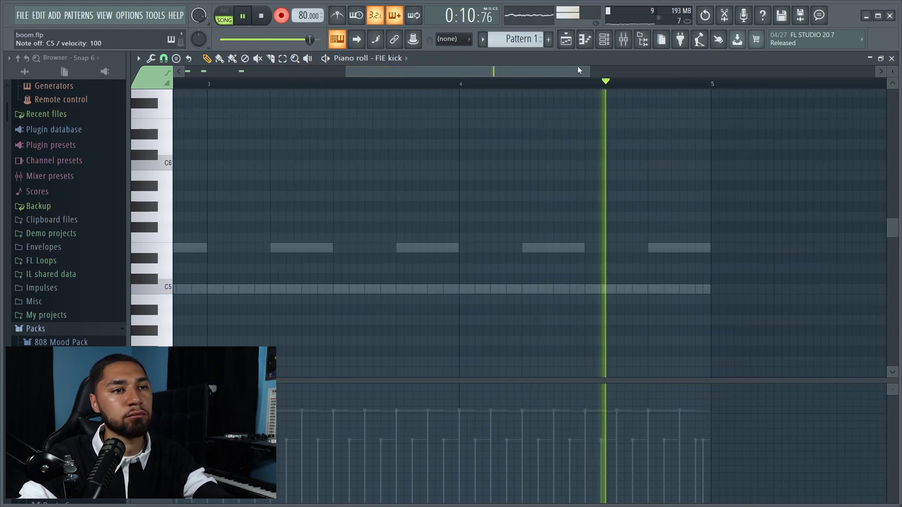
key(space)
scroll(571, 75, up, 3)
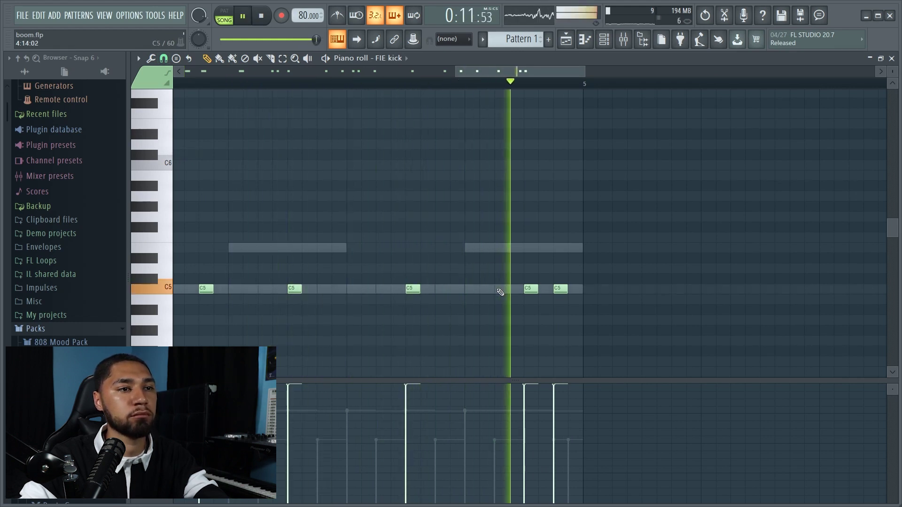
Step: Add half-step C5 kick notes on step 14 and the second half of step 16 in bar 4, checking the pattern by ear
right_click(499, 292)
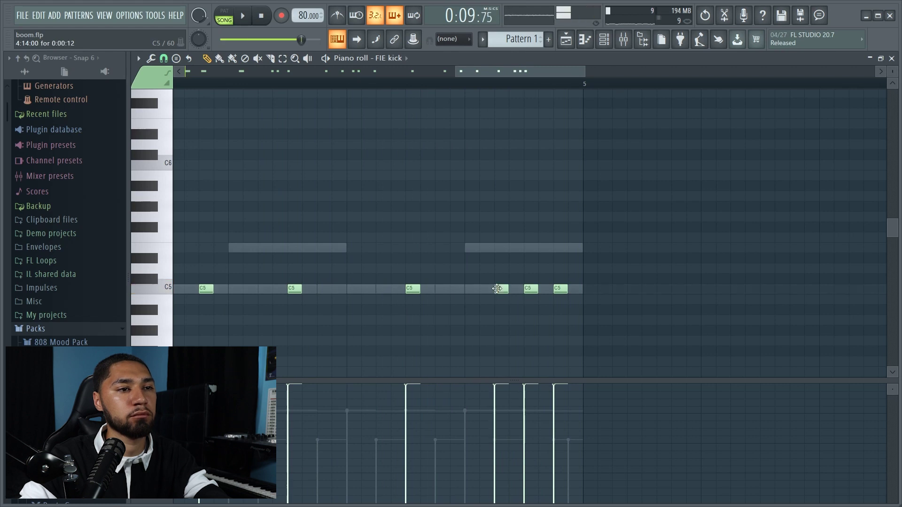
key(space)
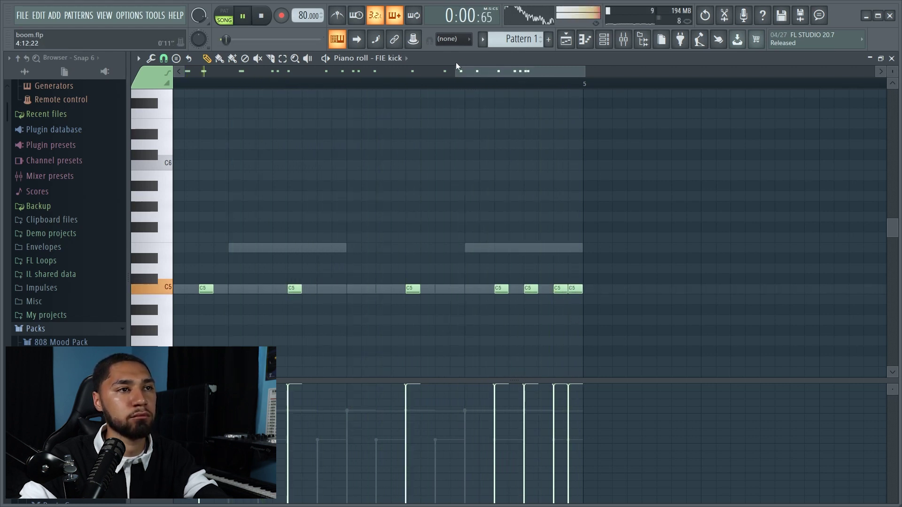
drag(460, 75, 89, 89)
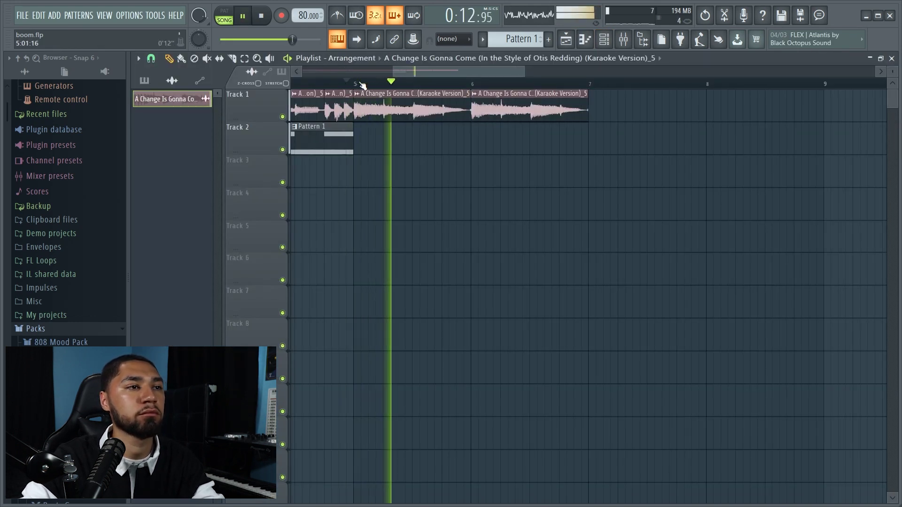
Step: Place a copy of Pattern 1 on Track 3 at bar 5, make it a unique pattern and open its channel rack
drag(393, 71, 254, 82)
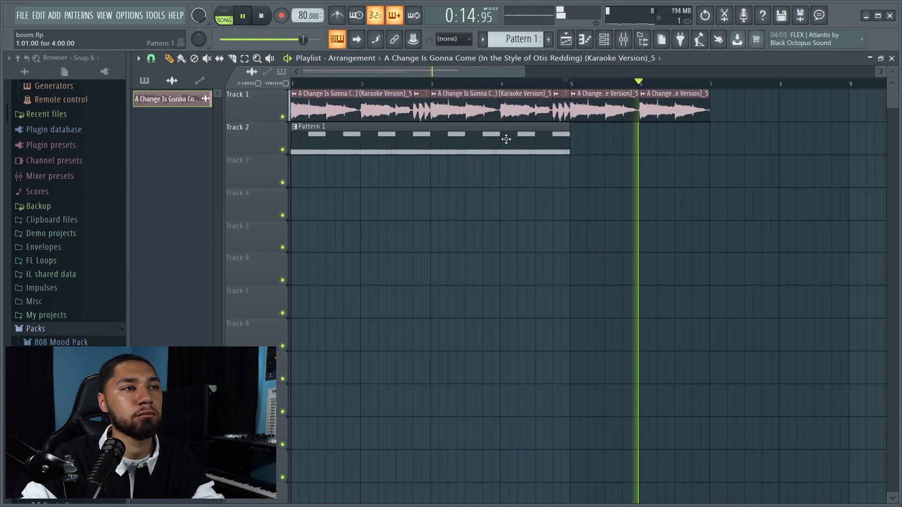
click(506, 139)
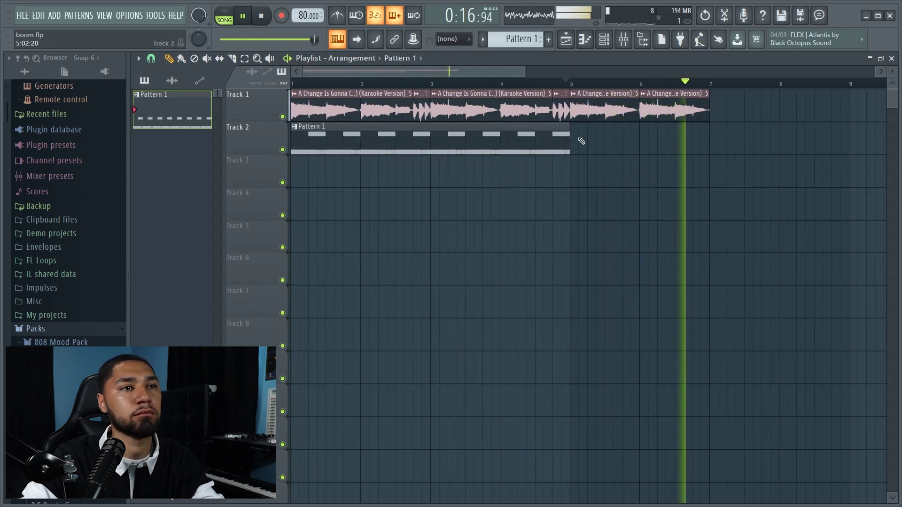
click(582, 140)
key(space)
right_click(601, 141)
click(571, 170)
click(569, 158)
click(584, 39)
click(604, 39)
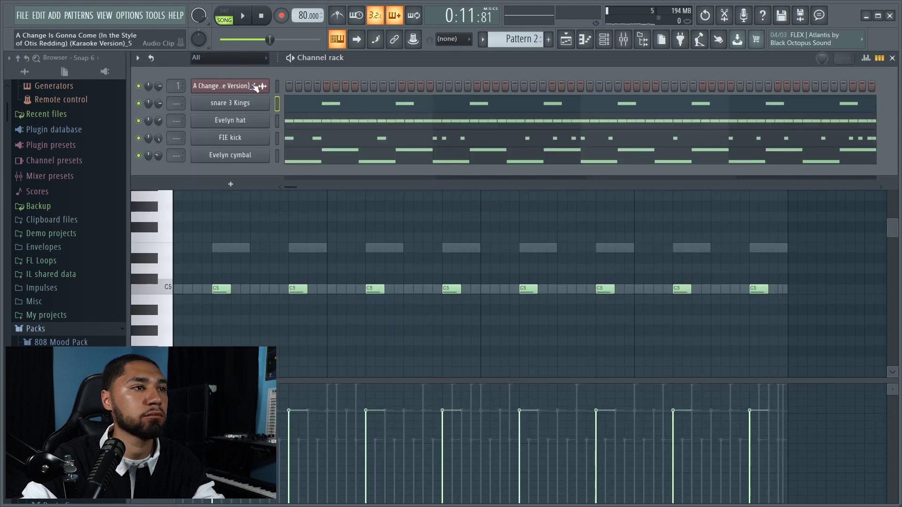
Step: Remove the Evelyn cymbal notes from Pattern 2 and play the arrangement in the playlist
right_click(255, 87)
click(403, 95)
click(567, 39)
key(space)
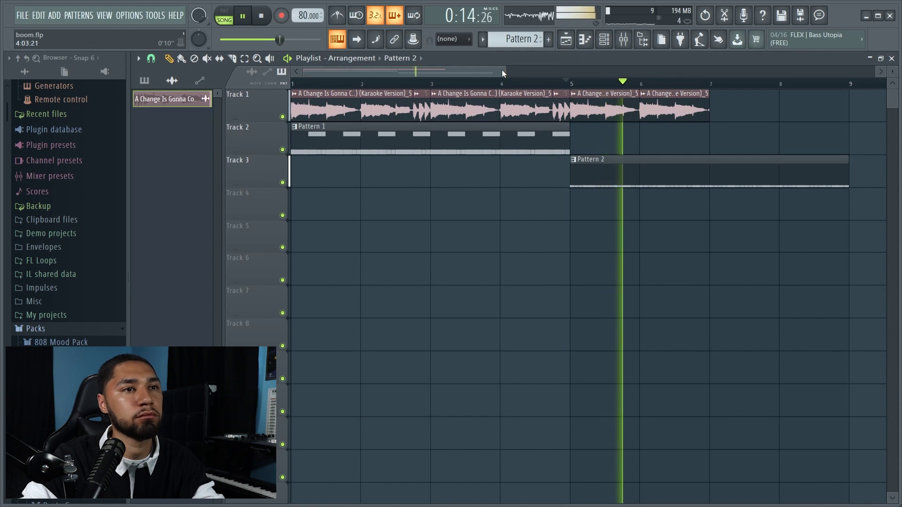
Step: Repeat the one-bar song clip on Track 1 in bars 7 and 8 above Pattern 2
drag(504, 73, 599, 73)
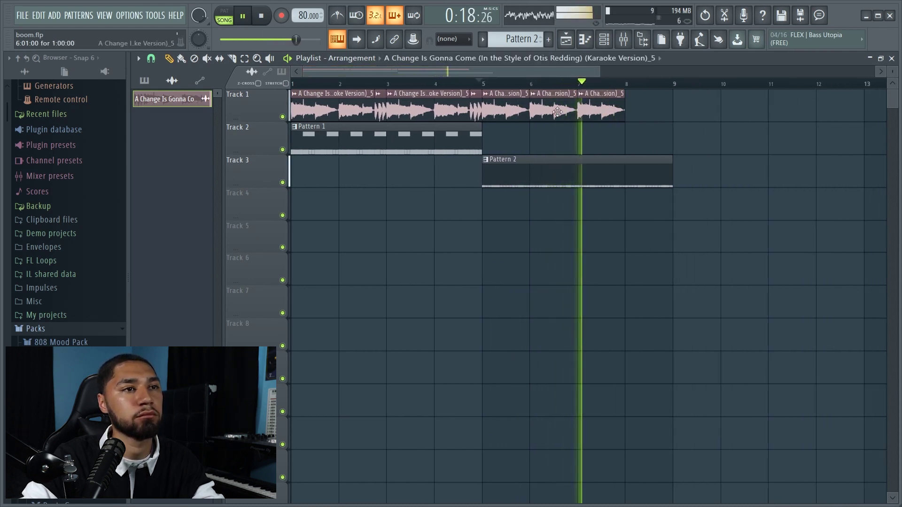
click(630, 104)
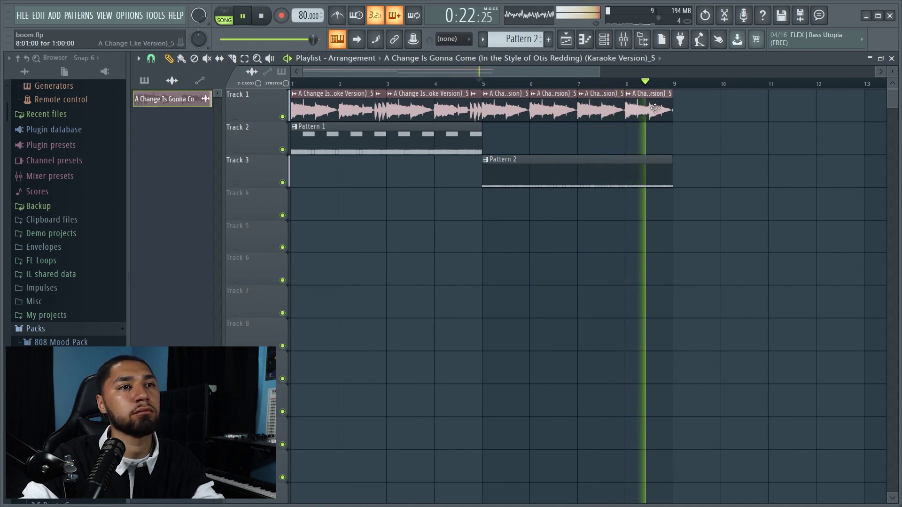
click(654, 169)
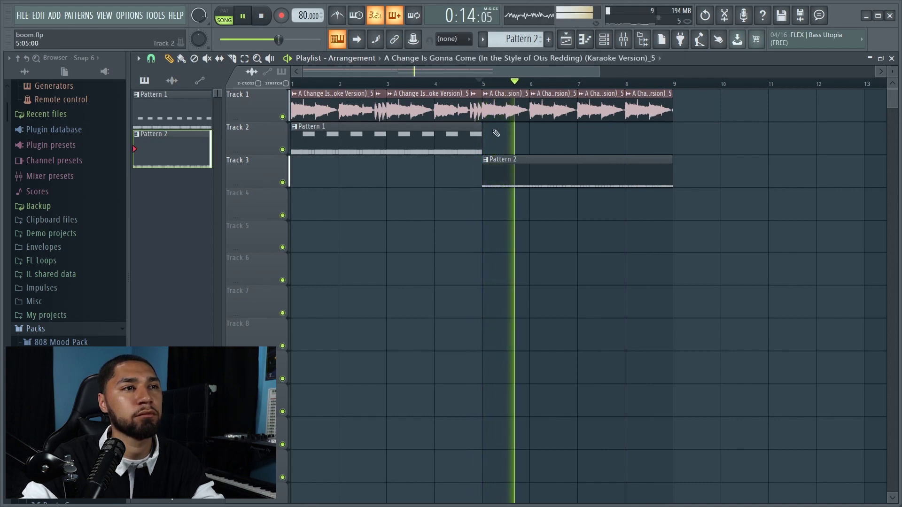
Step: Place the longer song clip on Track 2, trim its start to bar 8, and delete the Track 1 clip in bar 8
click(555, 107)
click(567, 146)
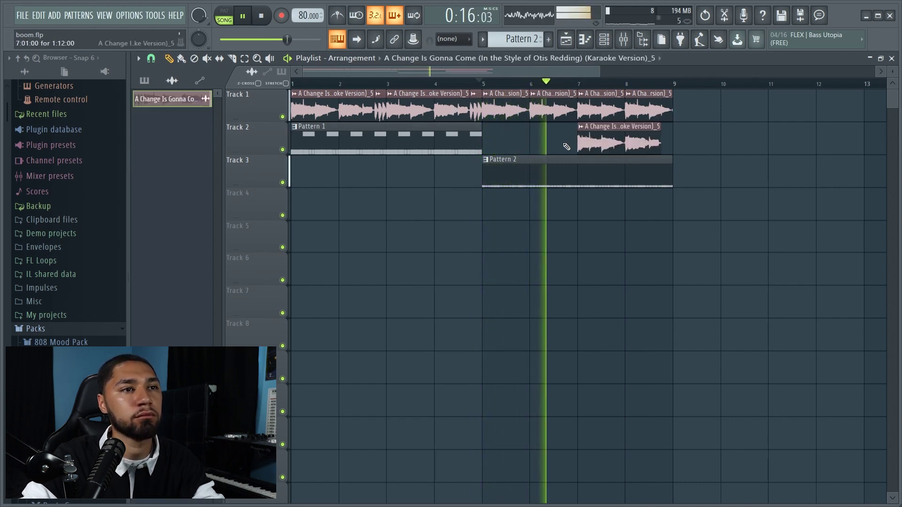
drag(581, 149, 626, 148)
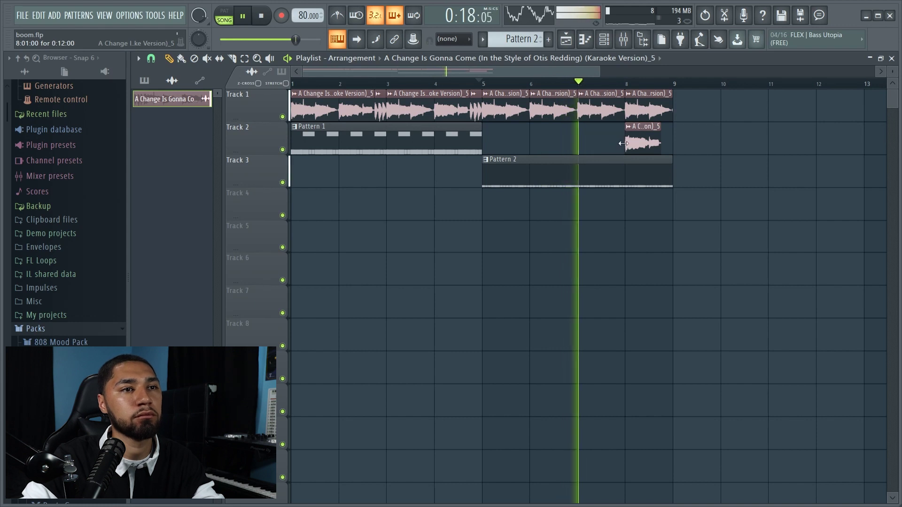
right_click(649, 108)
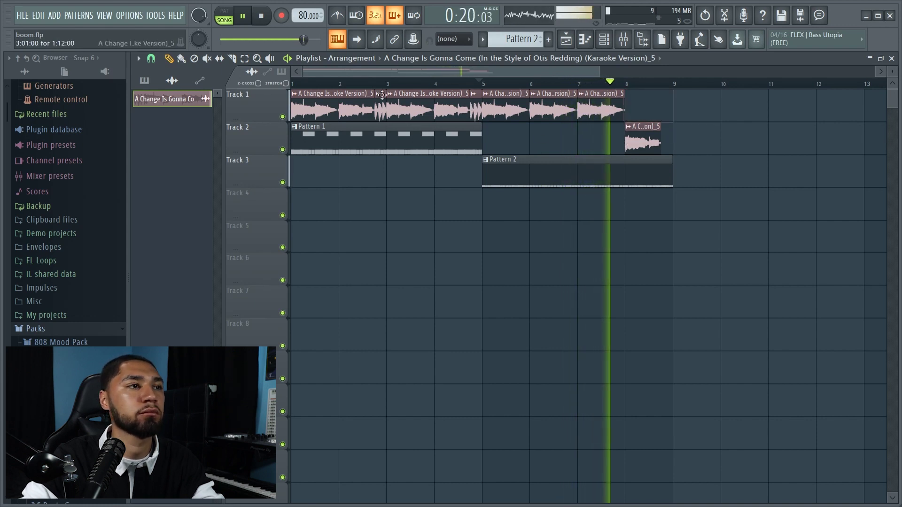
Step: Set the playlist snap to Beat and fill the last beat of bar 8 on Track 2 with the short song chops
click(151, 59)
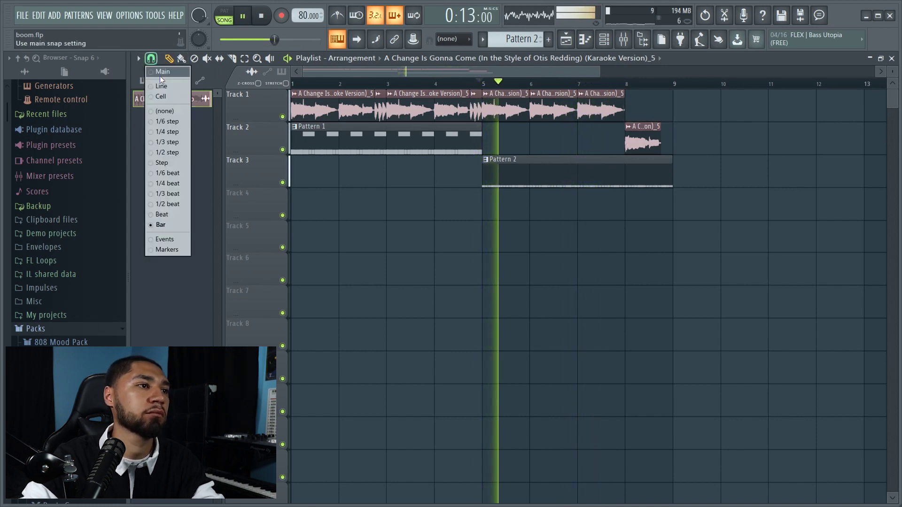
click(162, 214)
drag(660, 147, 666, 148)
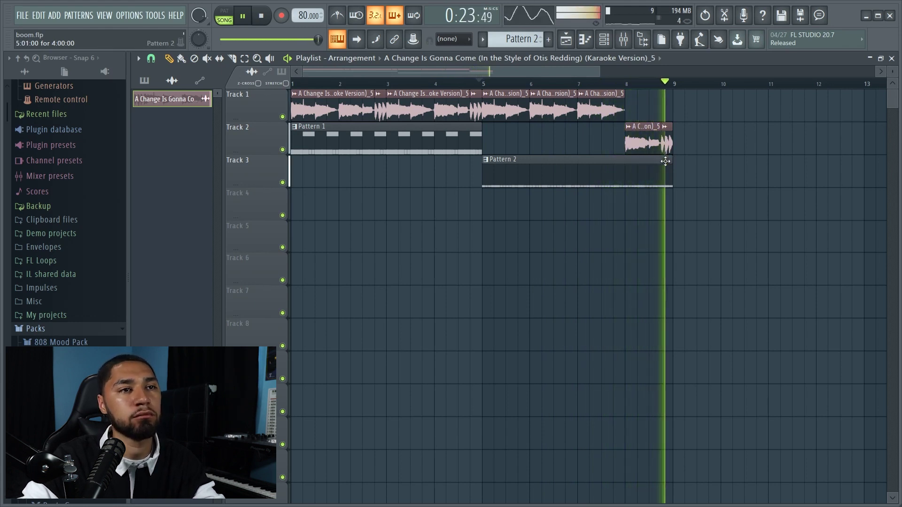
Step: Place Pattern 1 on Track 4 at bar 9 and copy the opening two-bar song phrase to Track 1 across bars 9 and 10
click(432, 141)
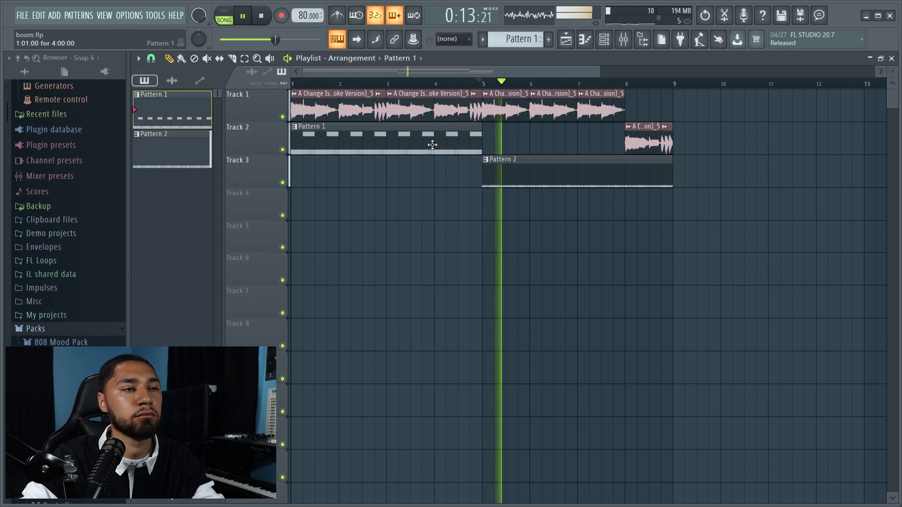
click(680, 213)
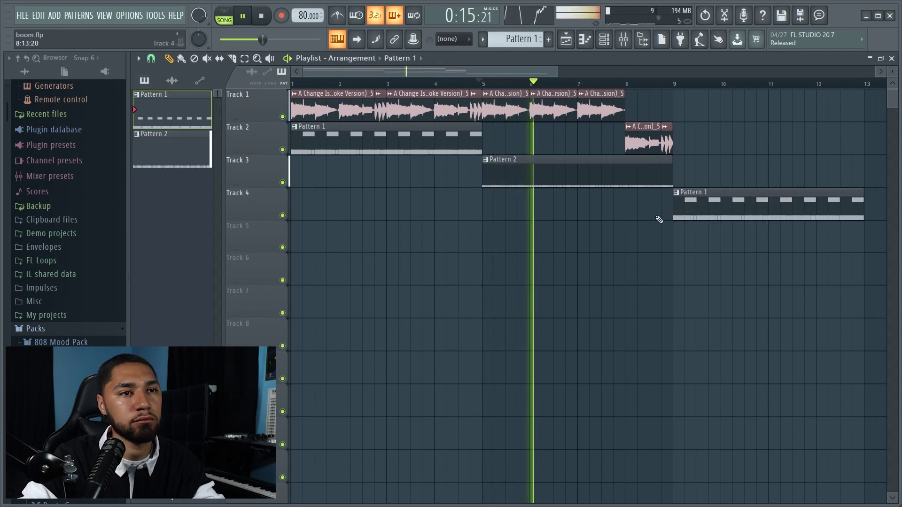
click(313, 109)
click(675, 119)
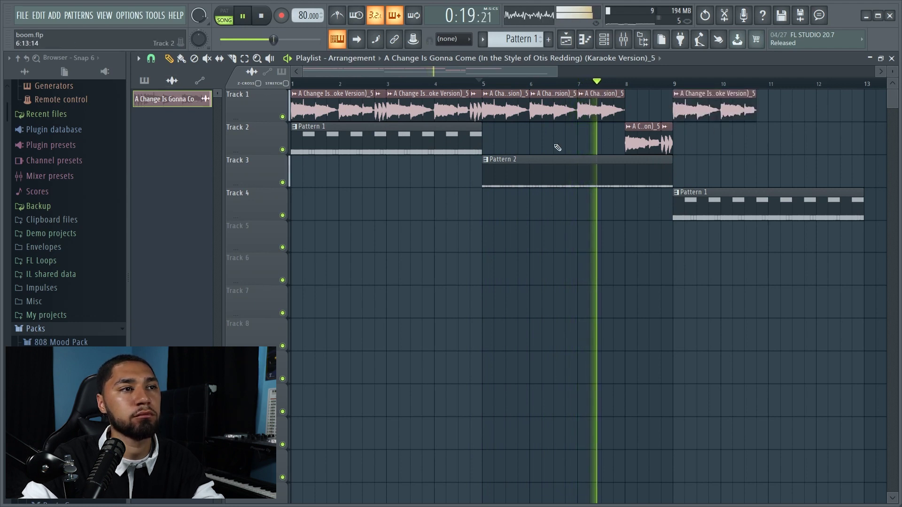
drag(756, 112, 762, 119)
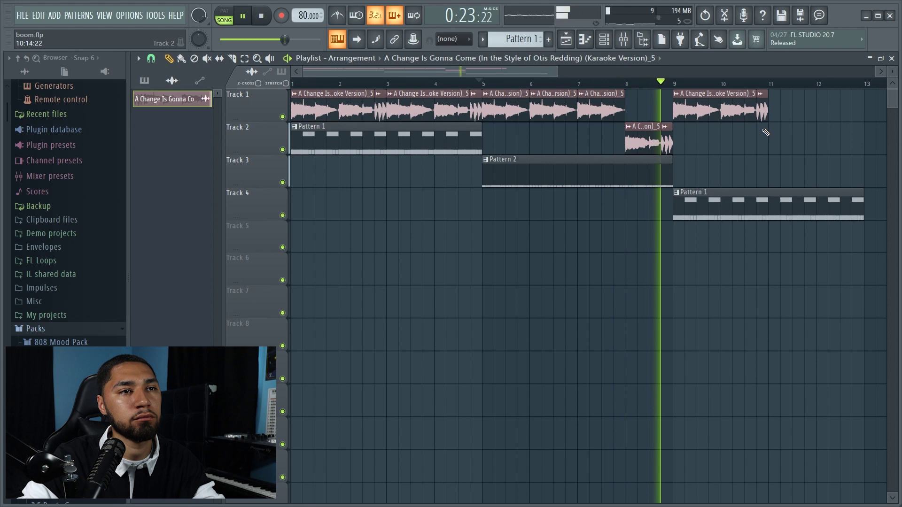